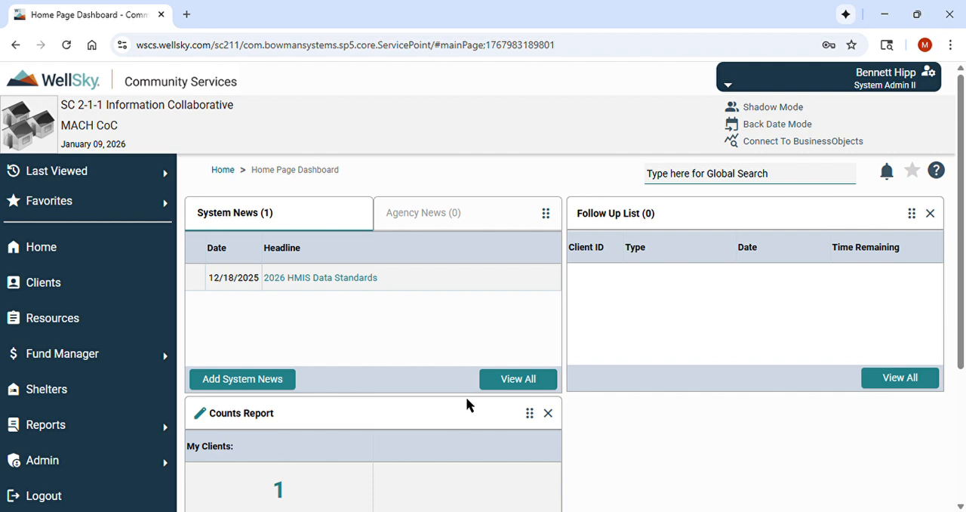
# Search the clients by first and last name and open the matching test client's profile.
pyautogui.click(83, 285)
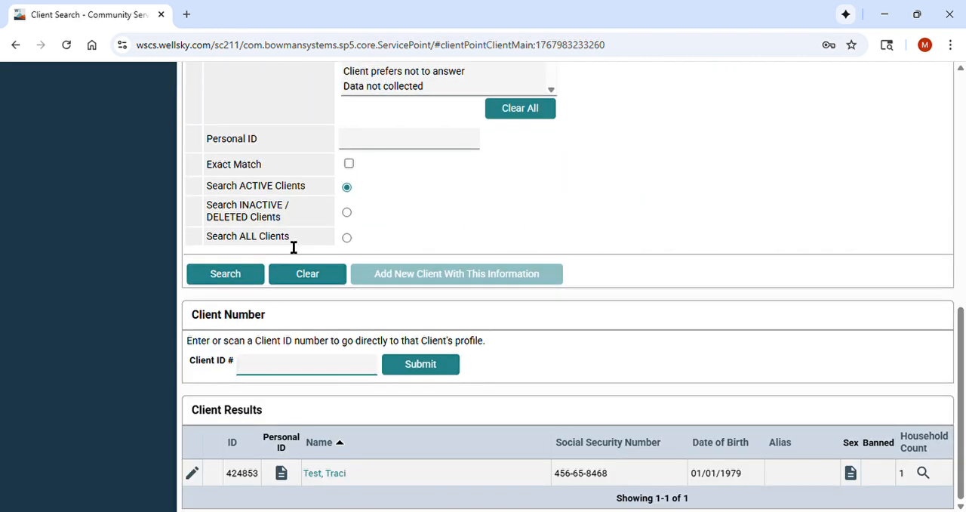
pyautogui.scroll(7, 299, 404)
pyautogui.click(391, 305)
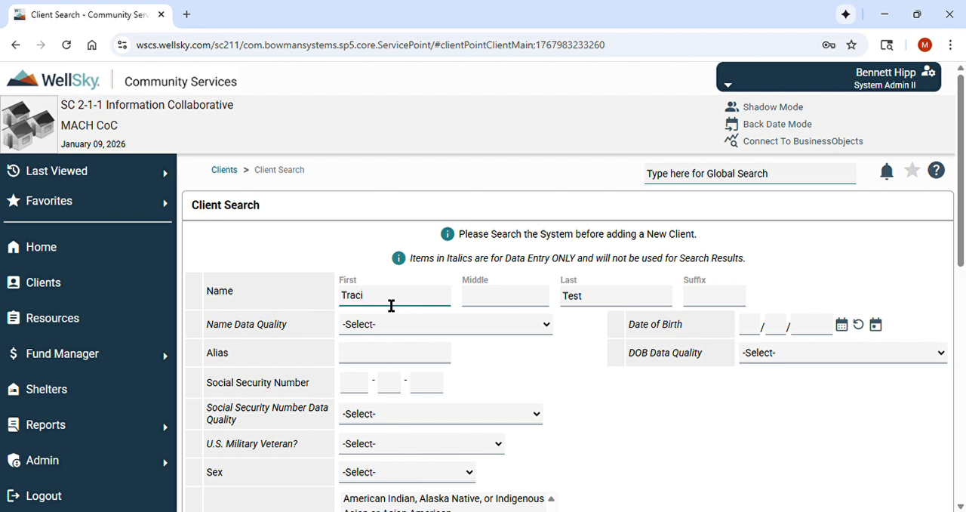
pyautogui.press('Return')
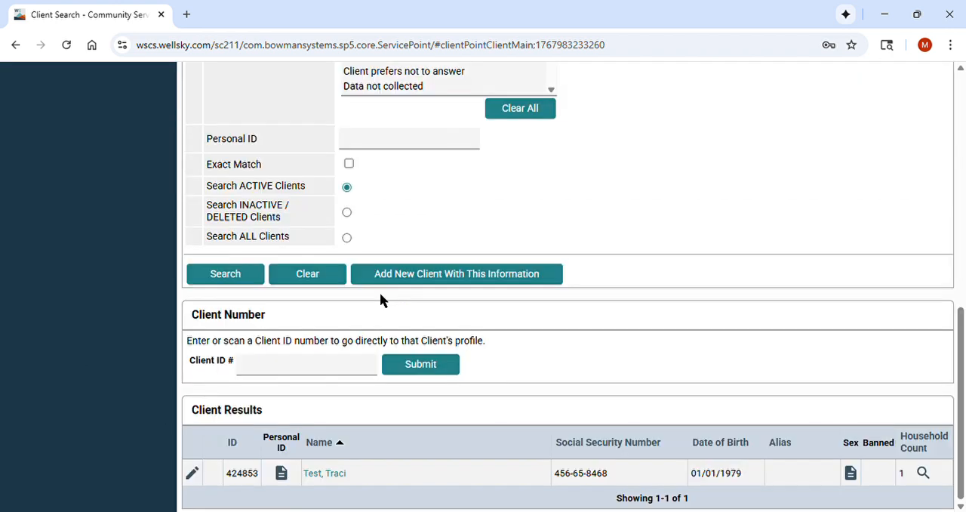
pyautogui.click(325, 473)
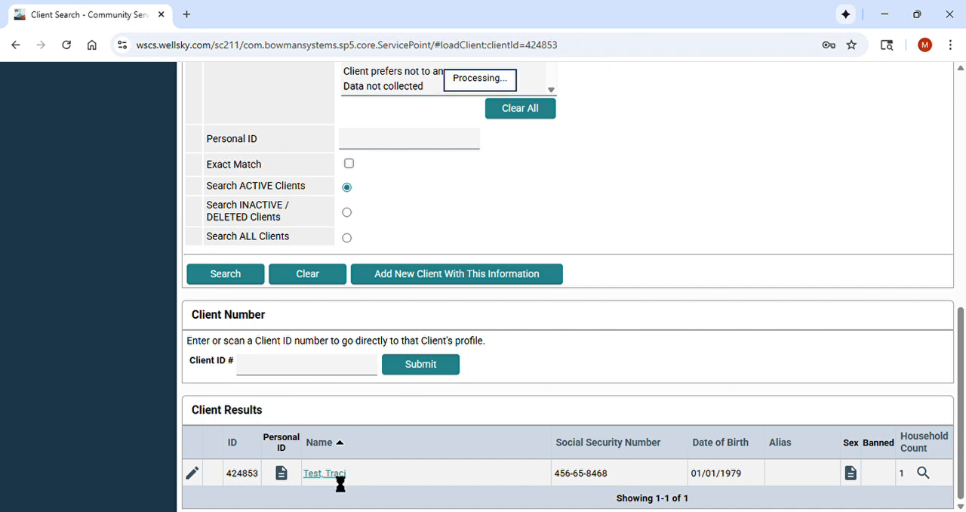
pyautogui.click(675, 212)
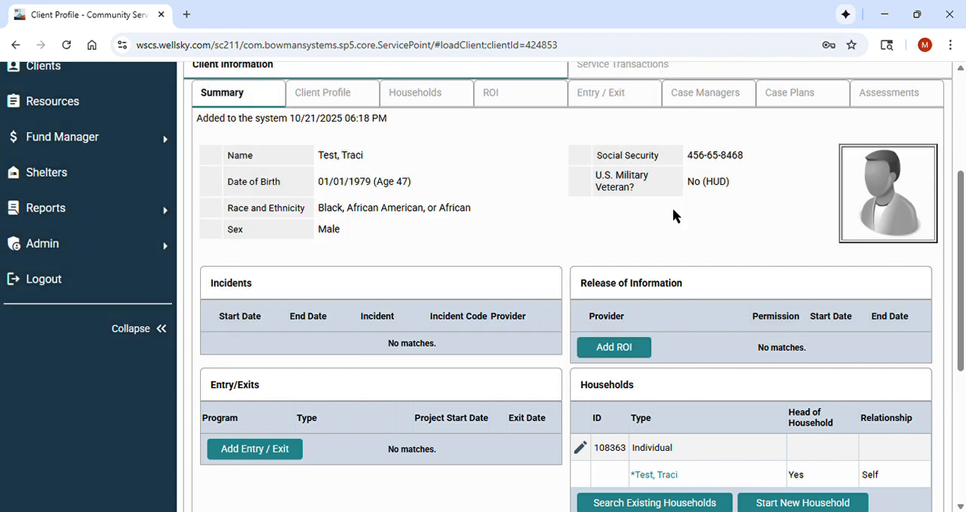
# Start a new program entry/exit record for the client.
pyautogui.scroll(3, 523, 228)
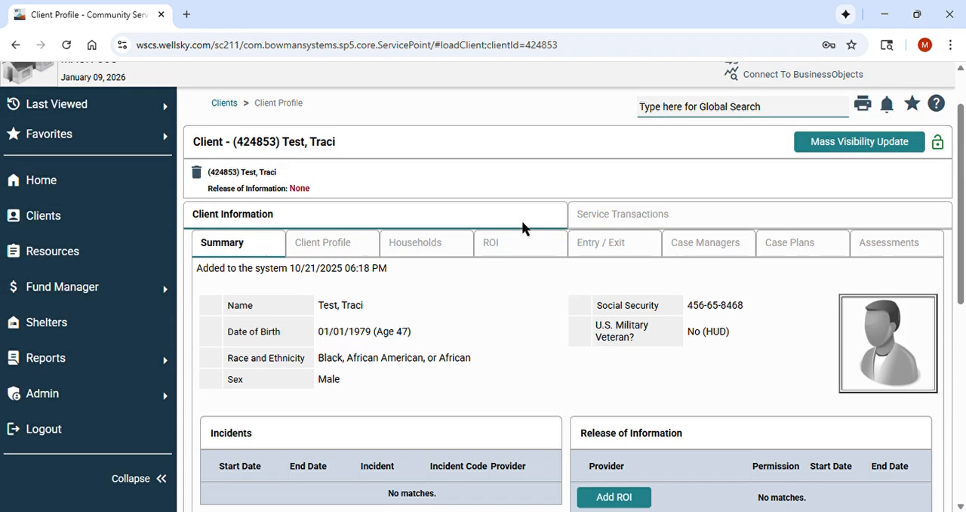
pyautogui.click(619, 293)
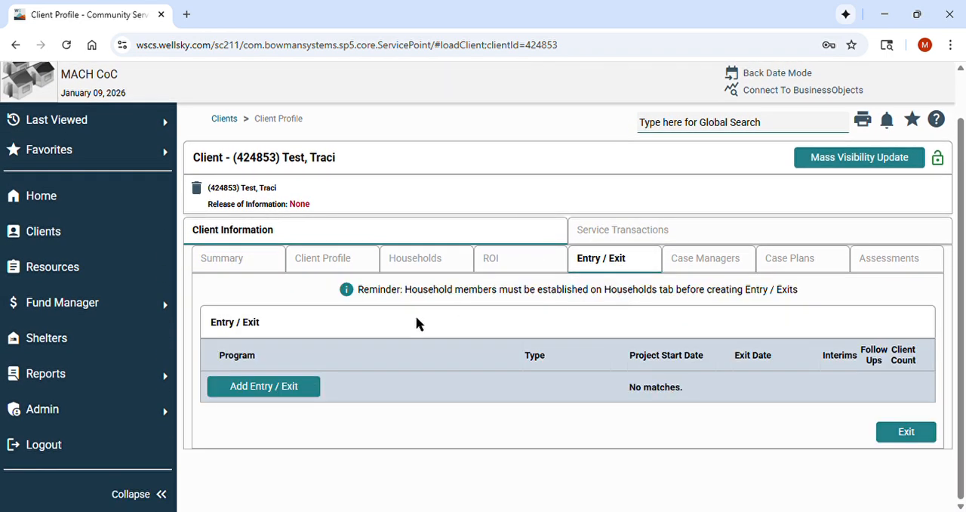
pyautogui.click(293, 386)
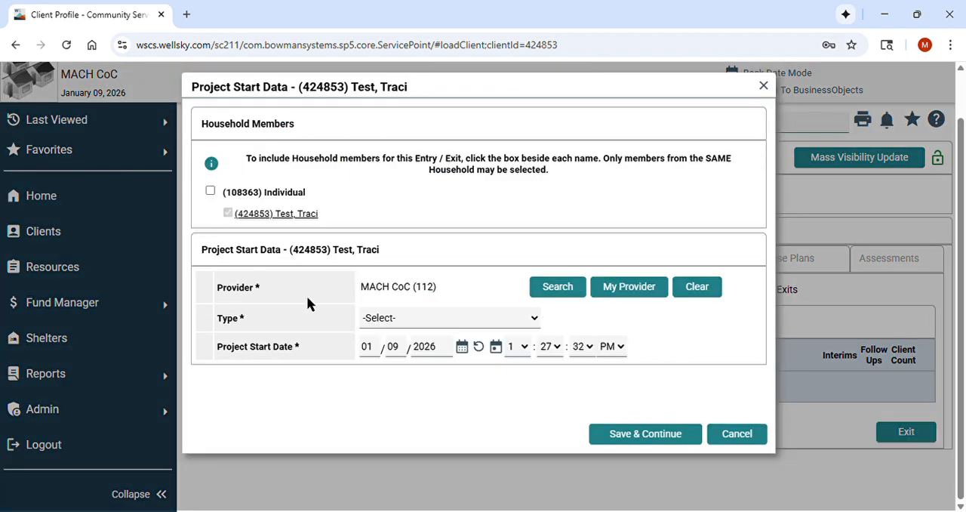
# Search the providers for MACH-CES and assign MACH-CES 2026 (17103) as the entry's provider.
pyautogui.click(571, 290)
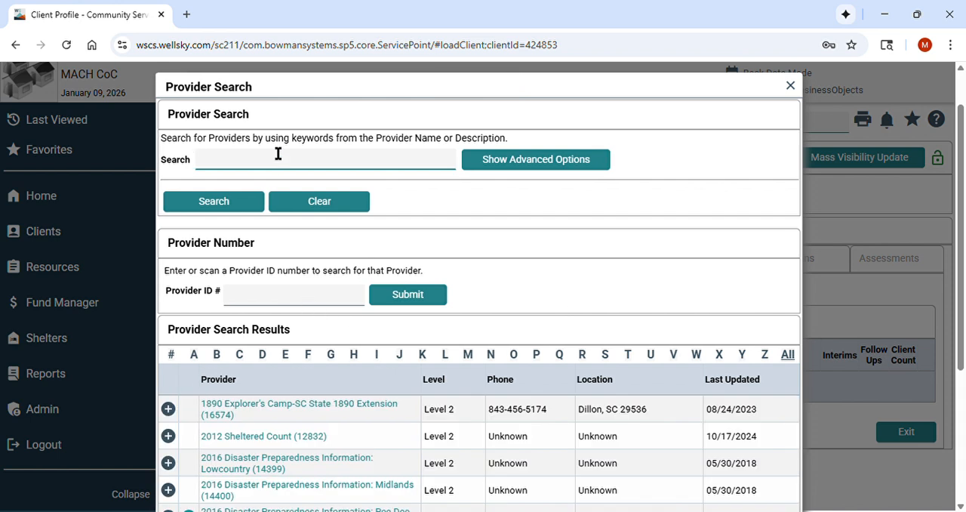
pyautogui.write('MACH-CES')
pyautogui.click(237, 210)
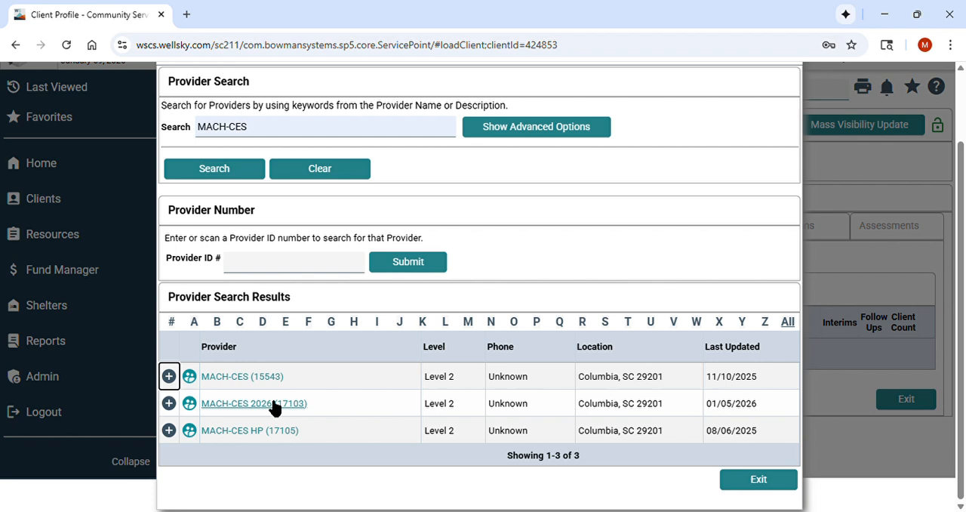
pyautogui.click(220, 407)
pyautogui.click(419, 444)
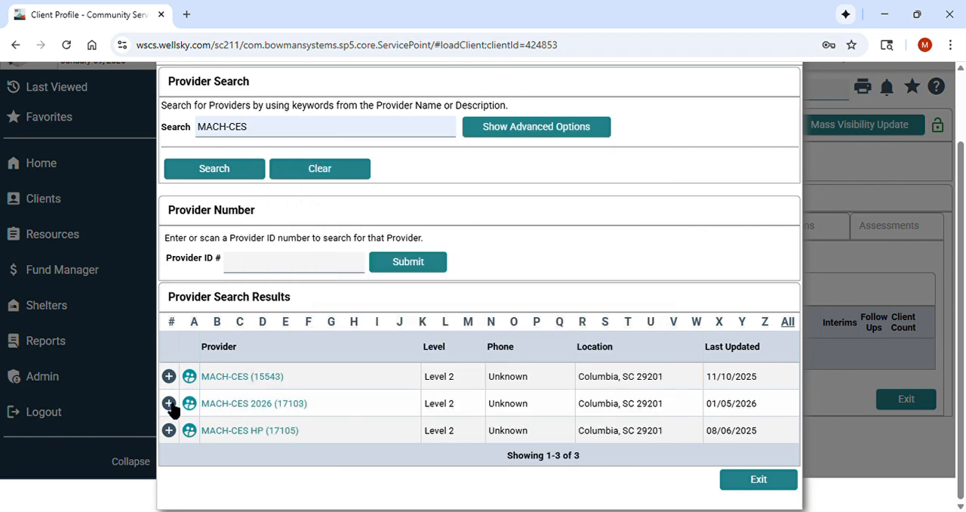
pyautogui.click(169, 404)
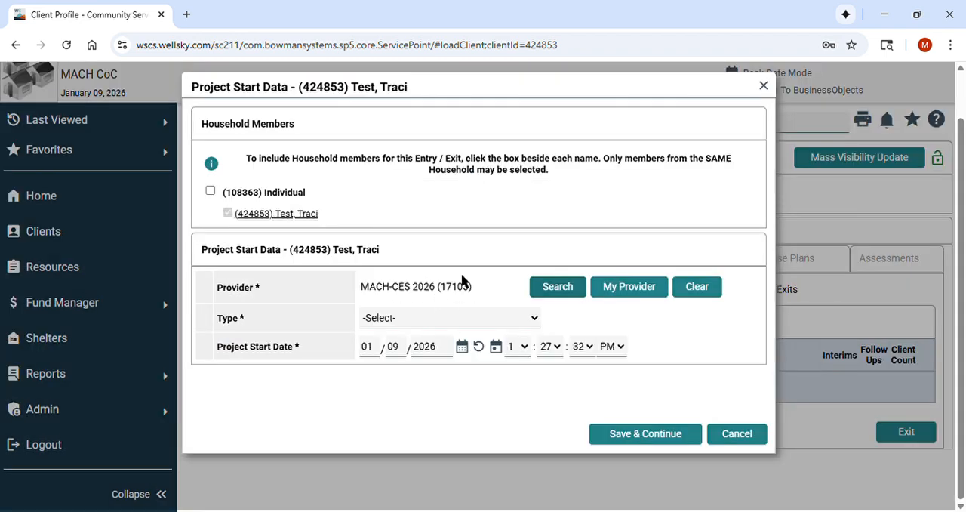
# Set the project start data's entry type to Standard.
pyautogui.click(455, 309)
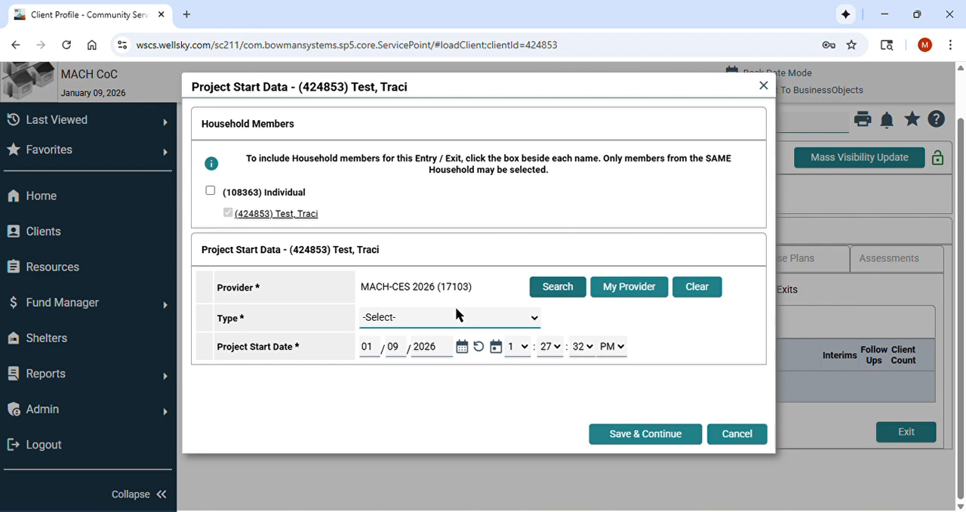
pyautogui.click(414, 455)
pyautogui.click(483, 211)
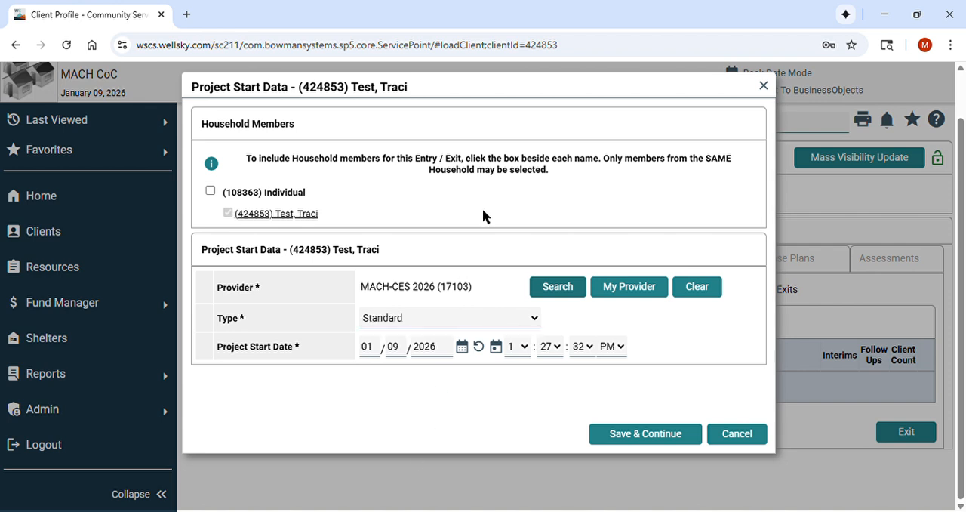
# Set the project start time to 12:00:00 AM and save the start data to continue to the entry assessment.
pyautogui.click(523, 348)
pyautogui.click(517, 329)
pyautogui.click(548, 348)
pyautogui.scroll(1, 530, 339)
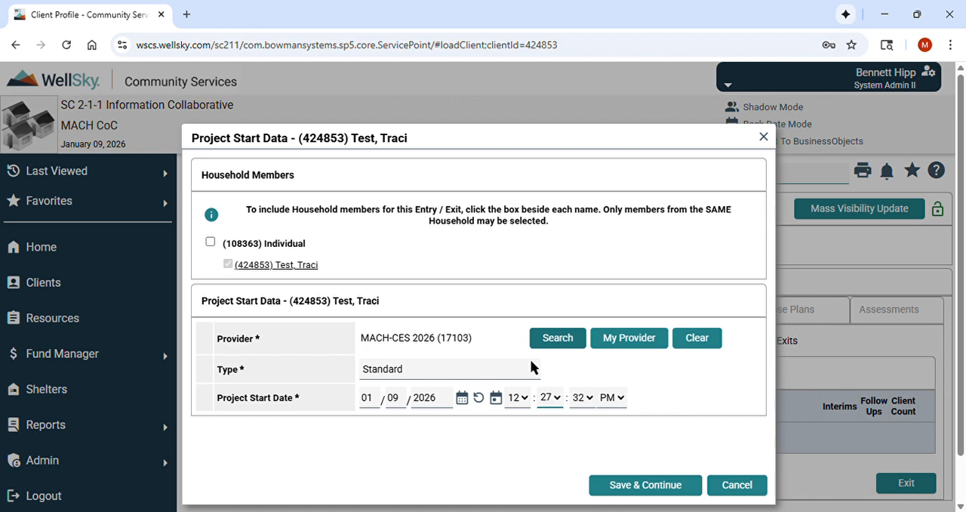
pyautogui.click(550, 397)
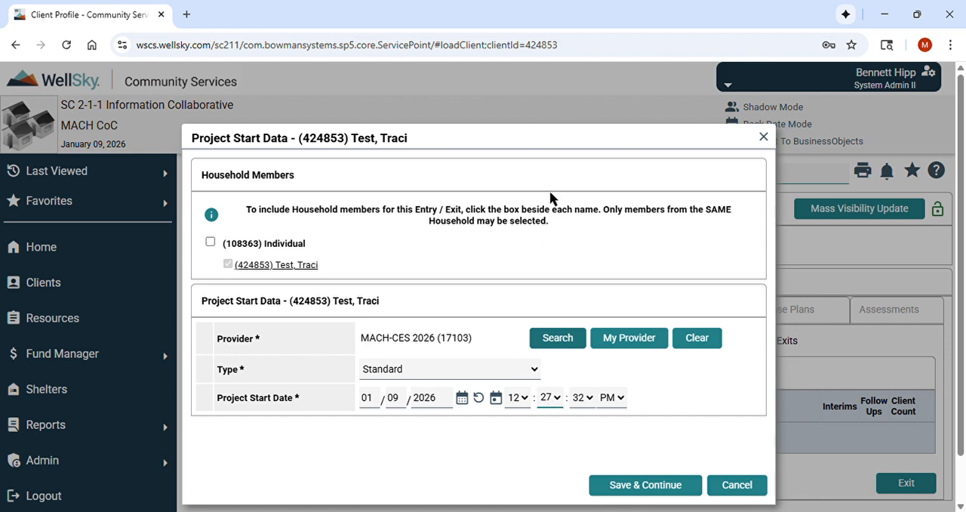
pyautogui.click(544, 56)
pyautogui.click(579, 397)
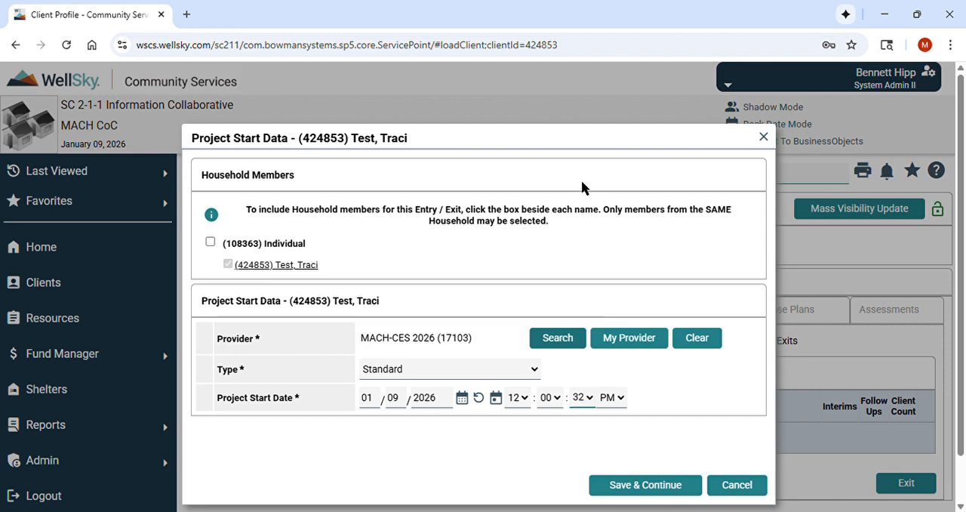
pyautogui.click(579, 58)
pyautogui.click(604, 401)
pyautogui.press('Up')
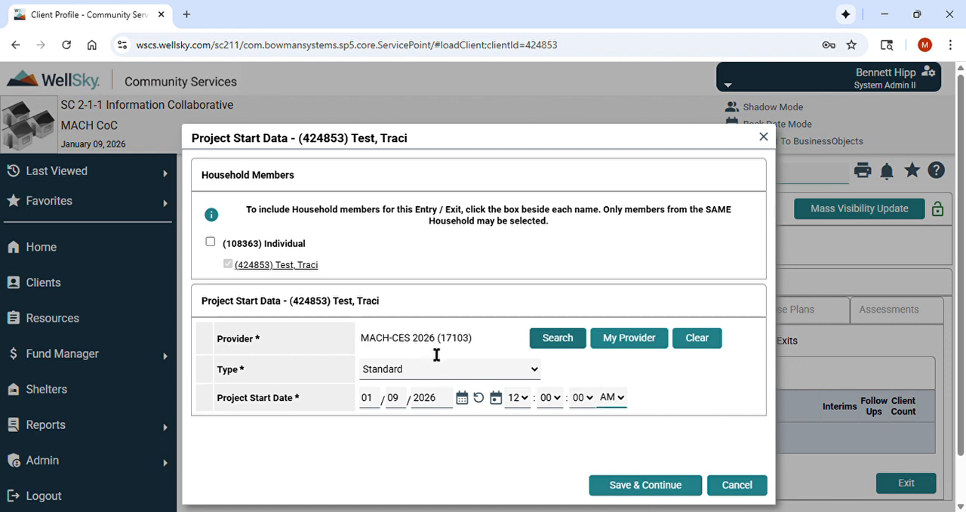
pyautogui.click(633, 485)
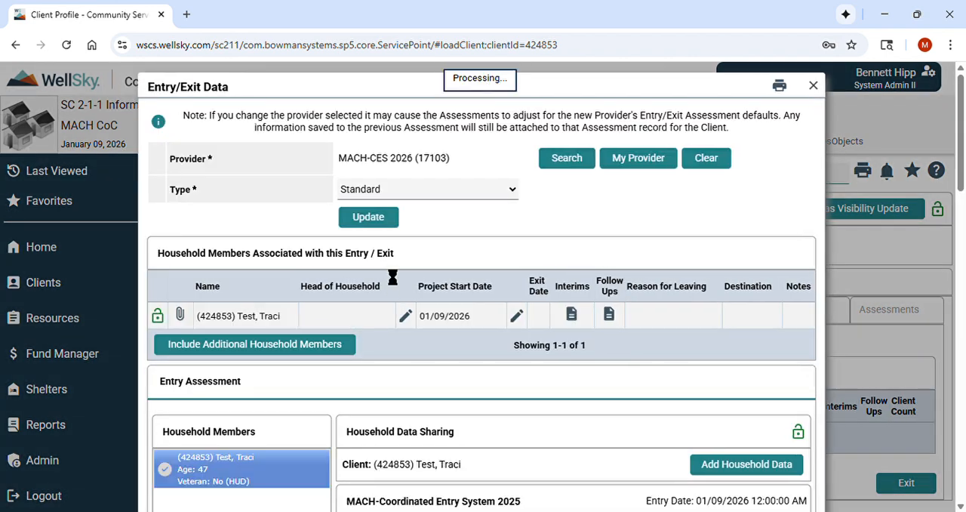
# In the entry assessment, keep Richland as the county of current location and set the county of last permanent address to Lexington.
pyautogui.scroll(-4, 433, 296)
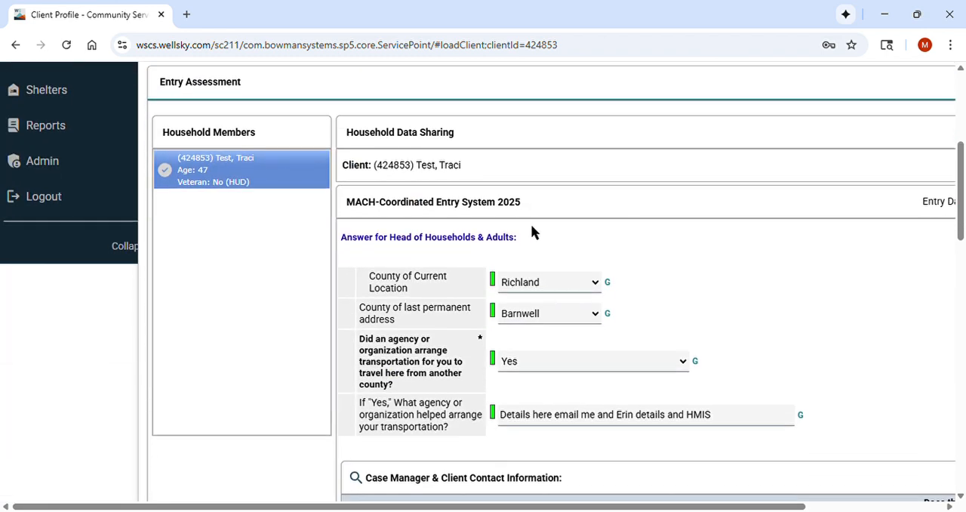
pyautogui.scroll(-1, 531, 223)
pyautogui.hscroll(1, 530, 223)
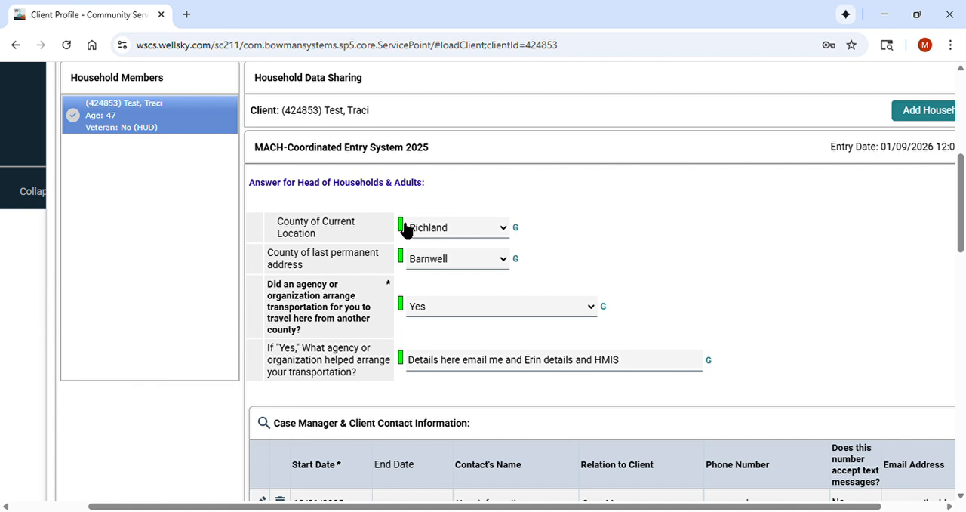
pyautogui.click(464, 234)
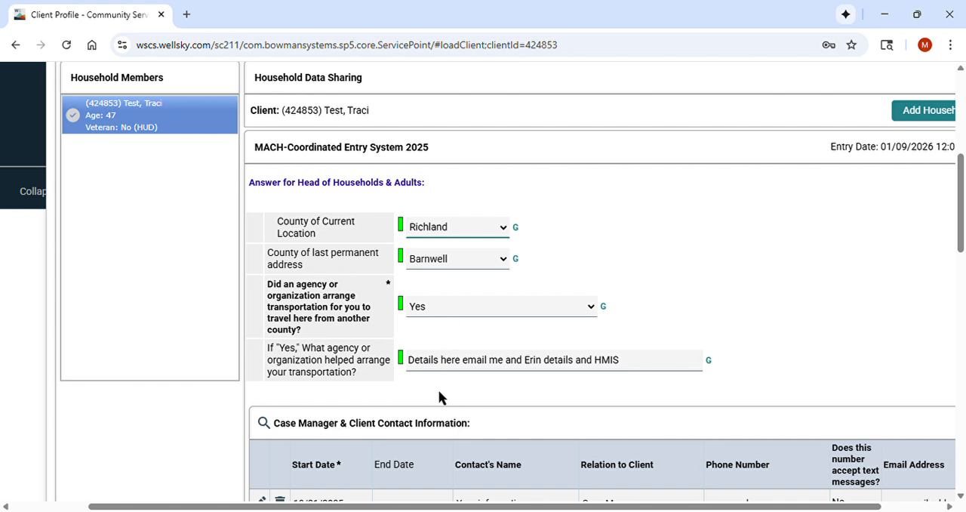
pyautogui.click(584, 244)
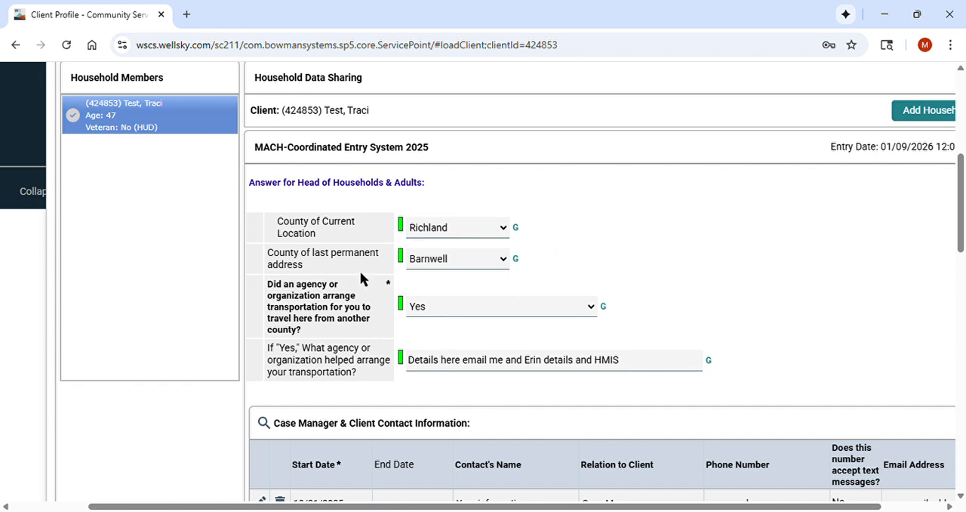
pyautogui.click(469, 257)
pyautogui.write('lex')
pyautogui.click(608, 209)
# Keep Yes for agency-arranged transportation and replace the name of the agency that arranged it with "Lexington Police Department".
pyautogui.scroll(-1, 598, 204)
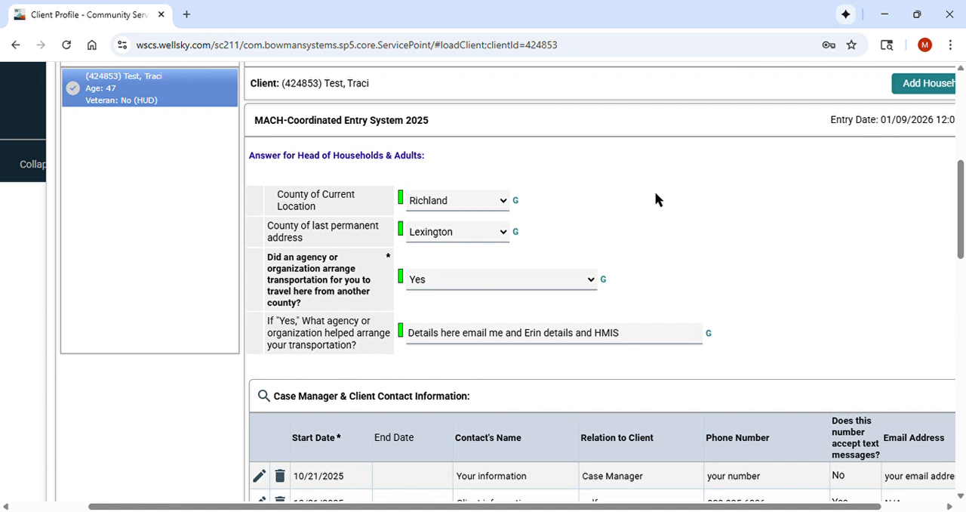
pyautogui.click(470, 274)
pyautogui.tripleClick(458, 334)
pyautogui.press('BackSpace')
pyautogui.write('Local')
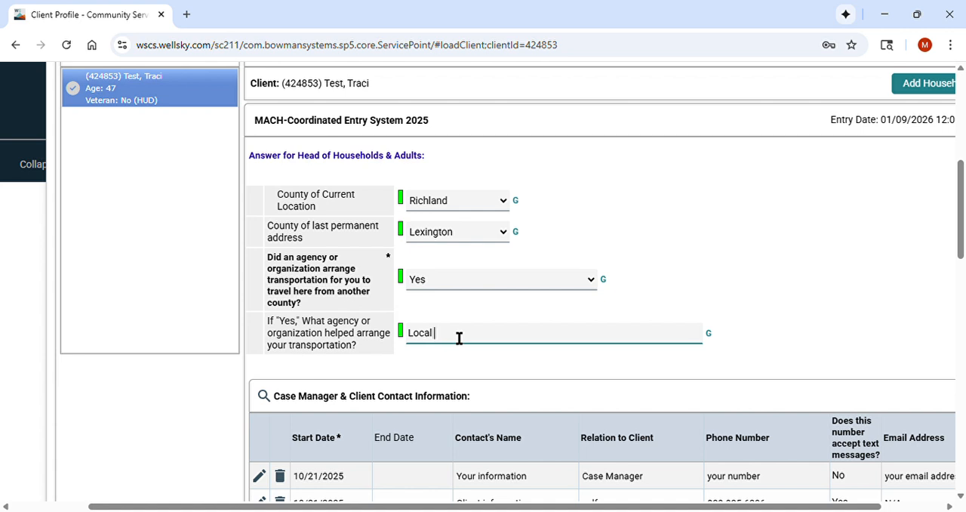
pyautogui.write('====')
pyautogui.press('BackSpace')
pyautogui.press('BackSpace')
pyautogui.press('BackSpace')
pyautogui.press('BackSpace')
pyautogui.press('BackSpace')
pyautogui.press('BackSpace')
pyautogui.press('BackSpace')
pyautogui.press('BackSpace')
pyautogui.press('BackSpace')
pyautogui.write('exington Police Dec')
pyautogui.press('BackSpace')
pyautogui.write('partment')
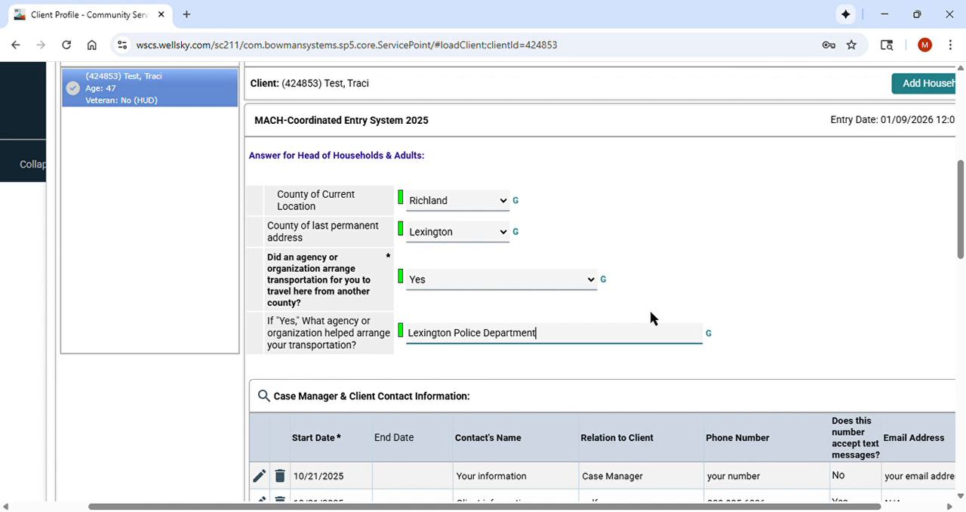
pyautogui.click(719, 265)
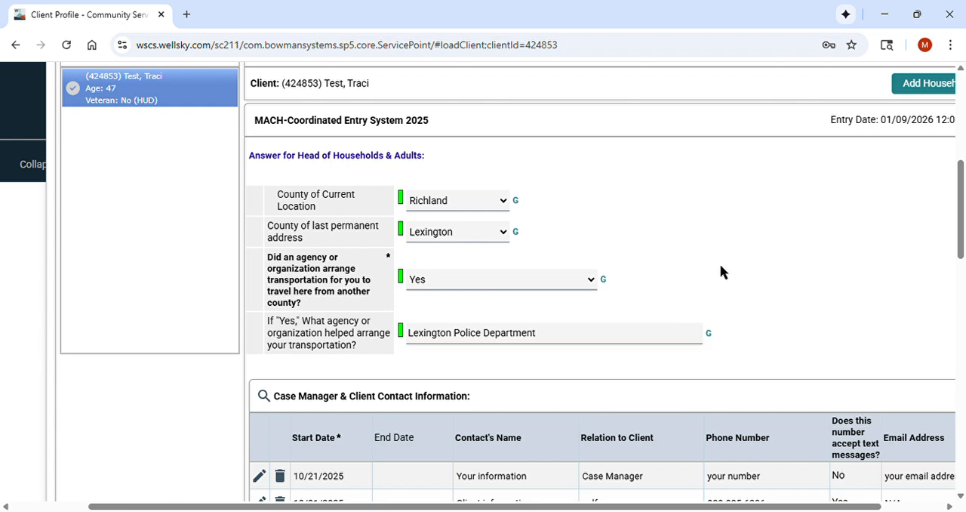
# Enter "Richland Library on Assembly, mornings" as the place and time of day the client is easiest to find.
pyautogui.scroll(-1, 720, 265)
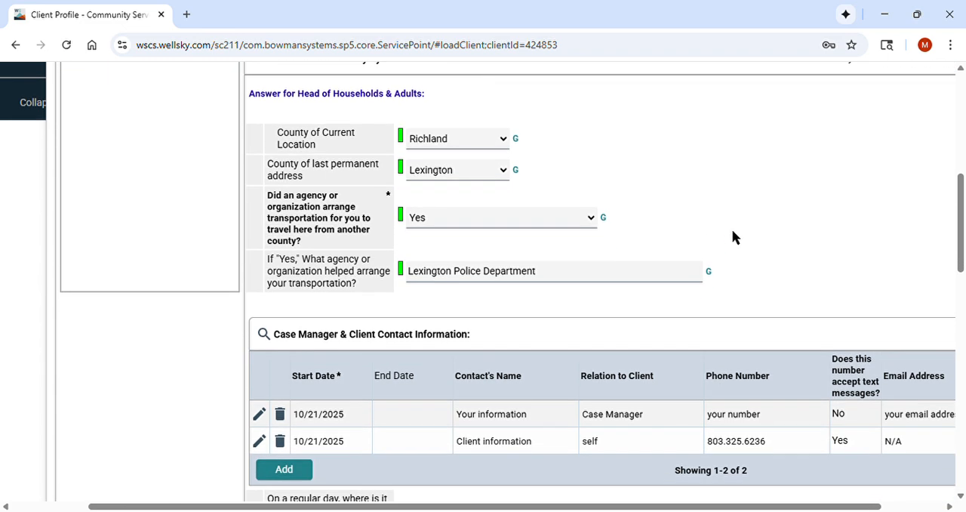
pyautogui.scroll(-2, 732, 231)
pyautogui.hscroll(1, 608, 262)
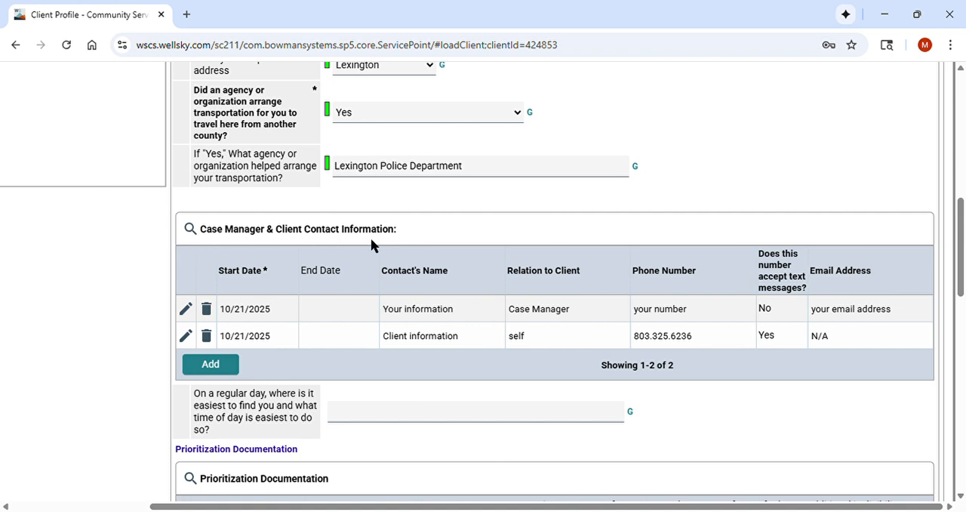
pyautogui.scroll(1, 361, 241)
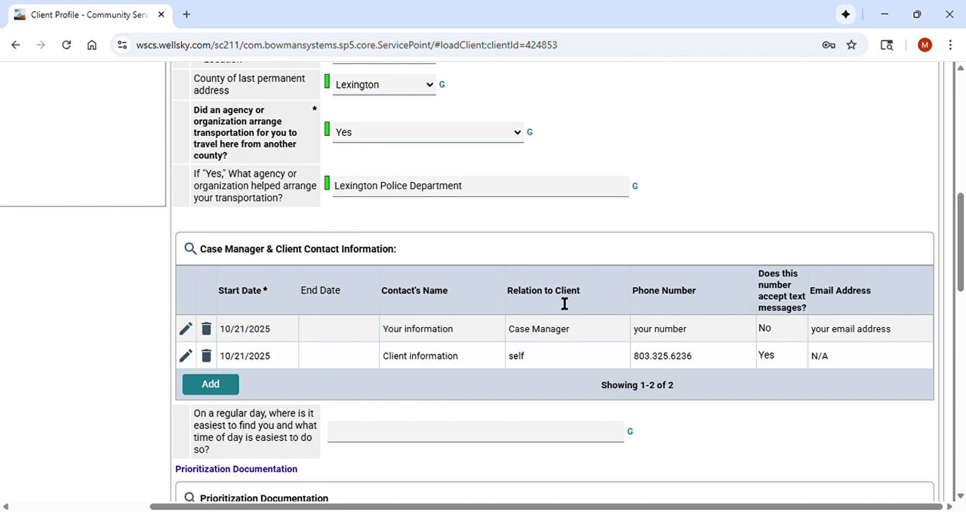
pyautogui.scroll(-2, 255, 315)
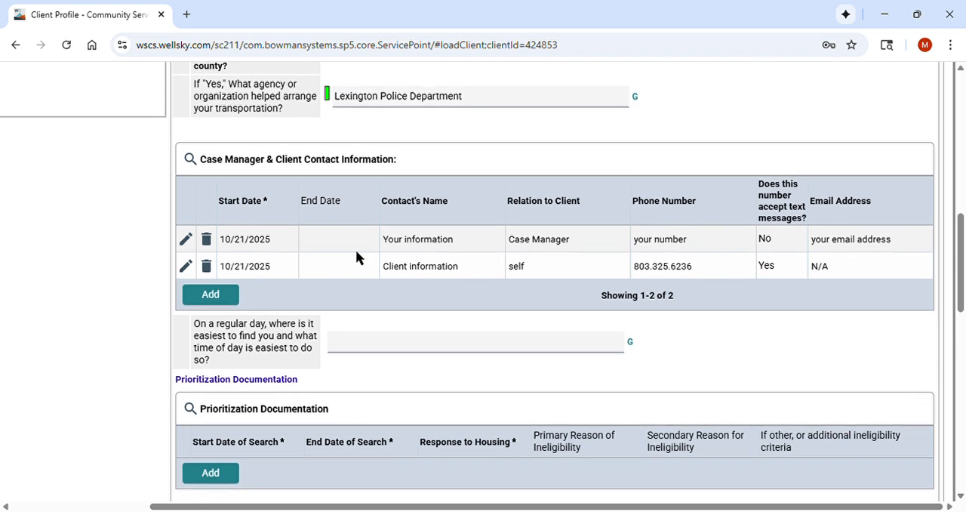
pyautogui.click(348, 352)
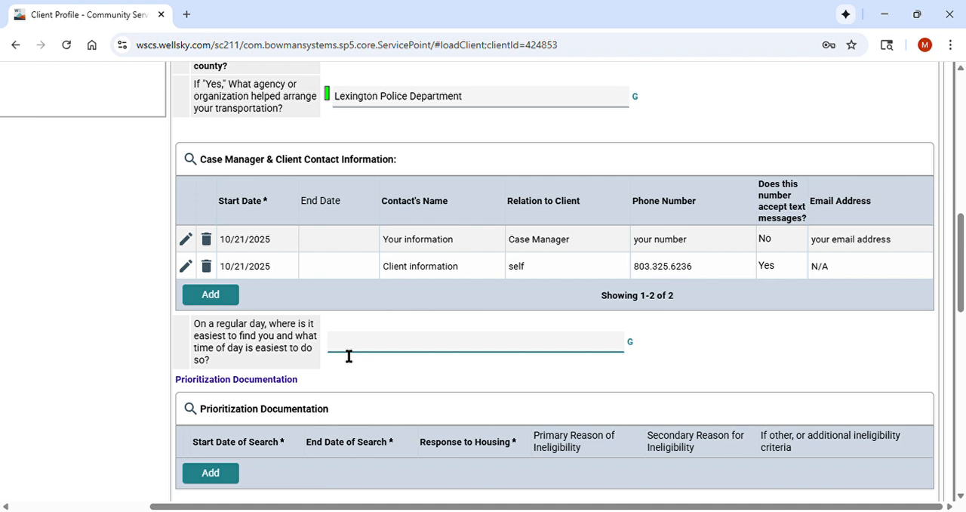
pyautogui.write('Richland Library on Assembly, mornings')
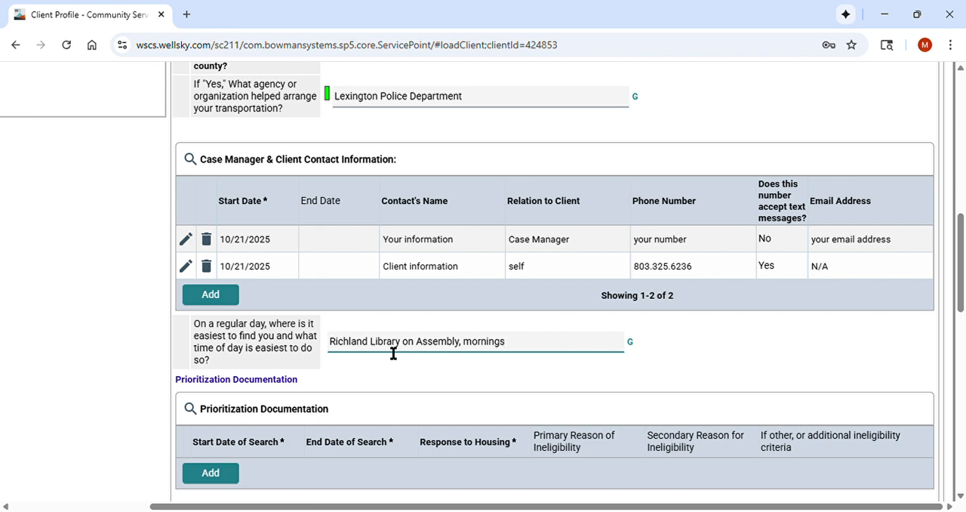
pyautogui.scroll(-2, 664, 315)
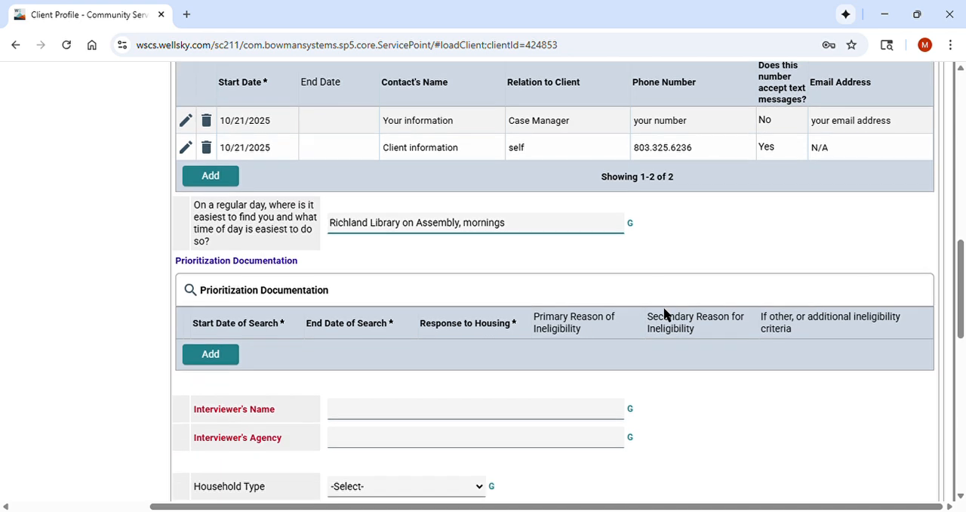
pyautogui.click(669, 264)
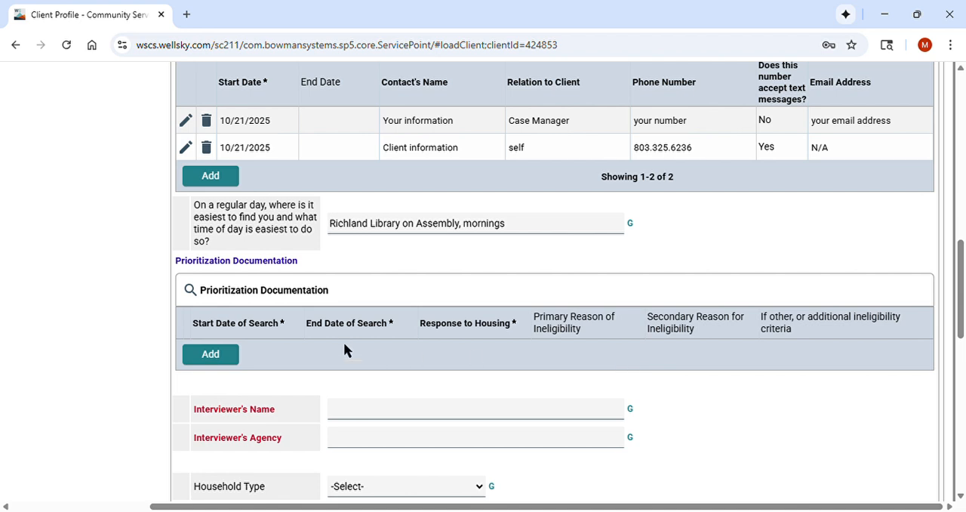
pyautogui.scroll(-2, 343, 349)
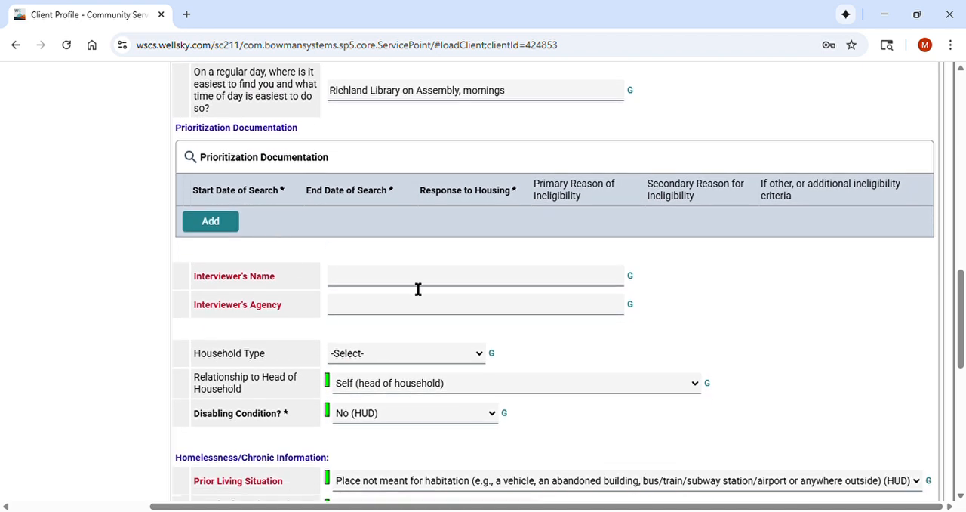
# Enter the interviewer's full name and set the interviewer's agency to "United Way of the Midlands".
pyautogui.scroll(-1, 377, 269)
pyautogui.click(373, 221)
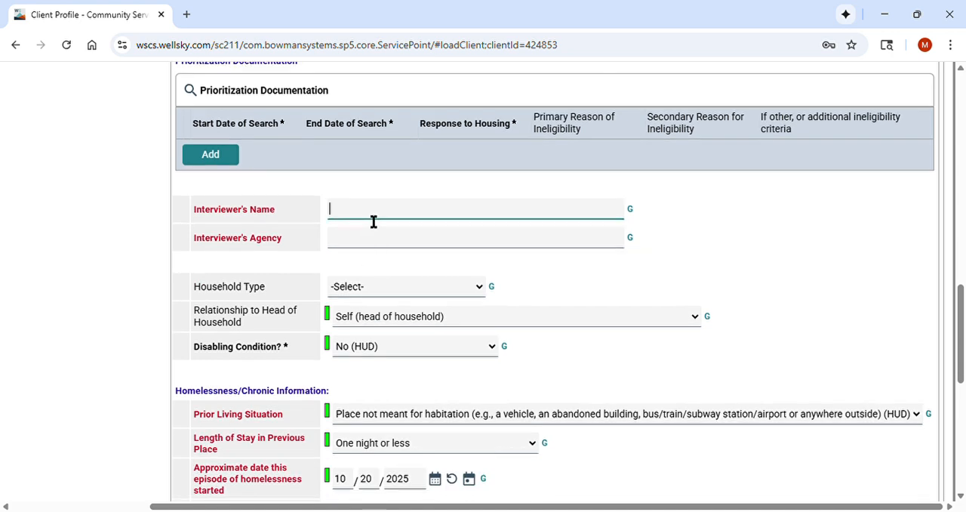
pyautogui.press('Tab')
pyautogui.write('United ')
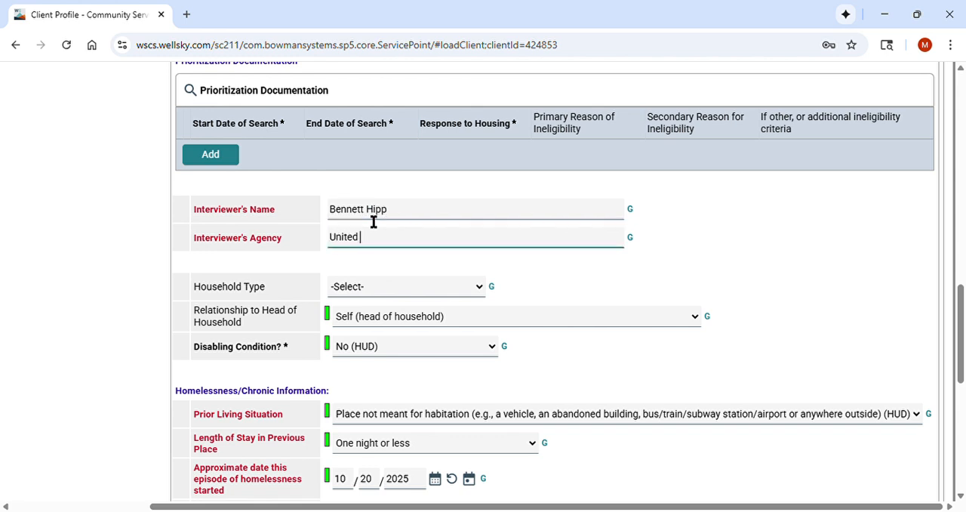
pyautogui.write('Way of the Midlands')
pyautogui.press('Tab')
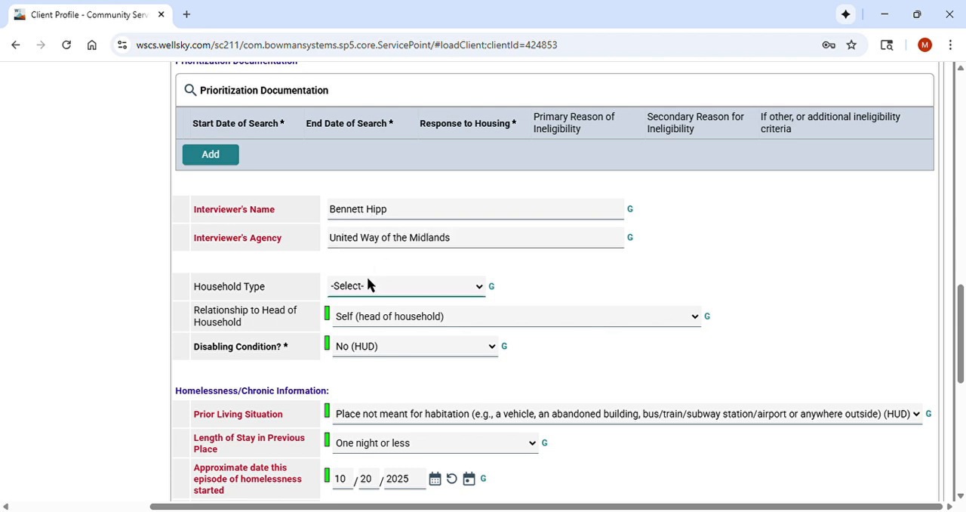
# Set the household type to Individual, keeping Self (head of household) as the relationship and No (HUD) for disabling condition.
pyautogui.press('i')
pyautogui.press('Tab')
pyautogui.click(527, 351)
pyautogui.click(476, 348)
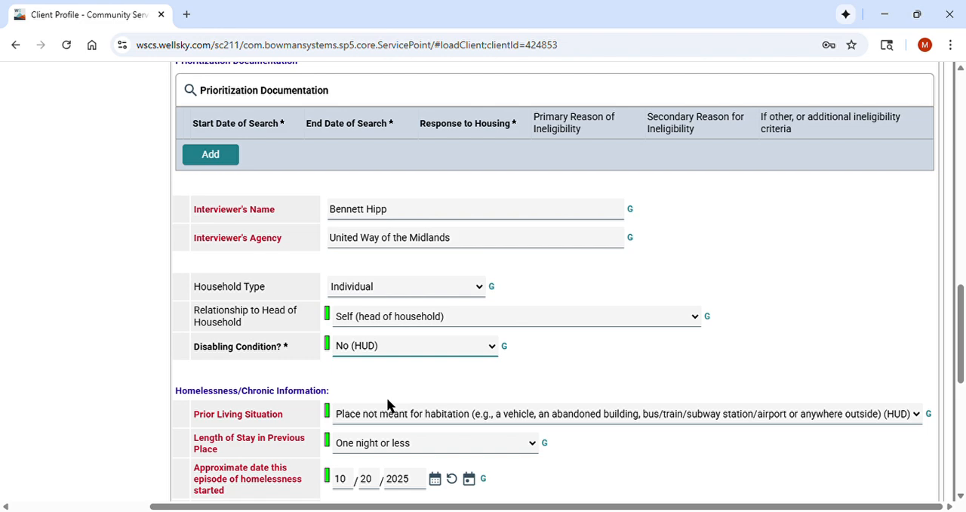
pyautogui.click(631, 362)
# Set the length of stay in previous place to "One month or more, but less than 90 days".
pyautogui.scroll(-2, 631, 361)
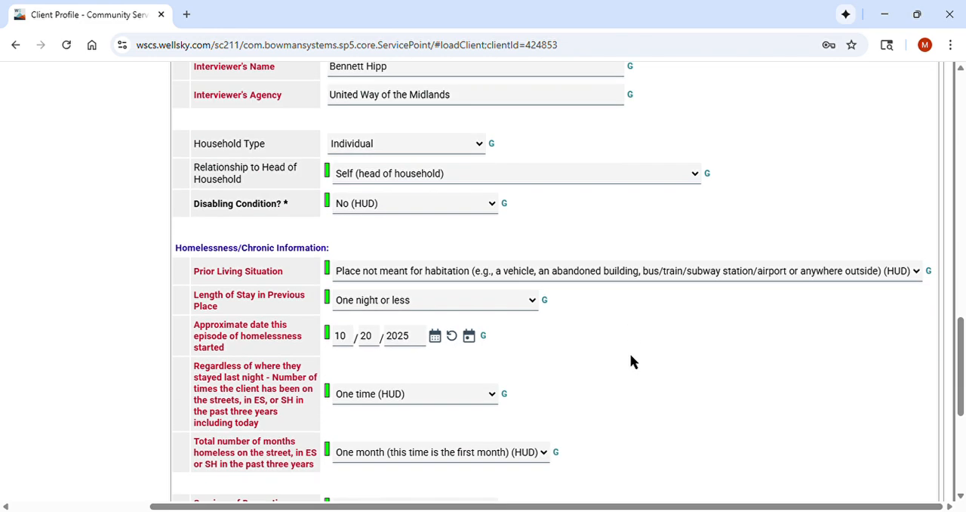
pyautogui.scroll(-1, 631, 362)
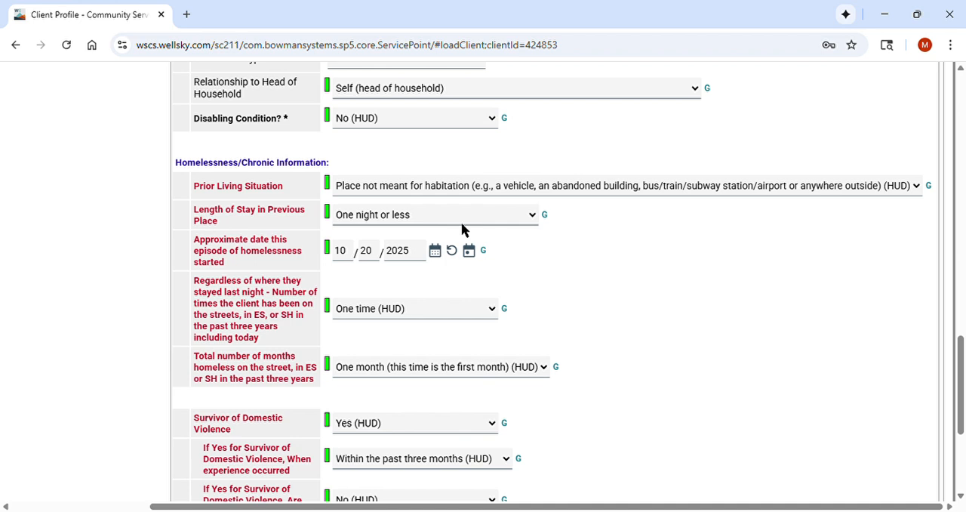
pyautogui.click(390, 301)
pyautogui.click(592, 268)
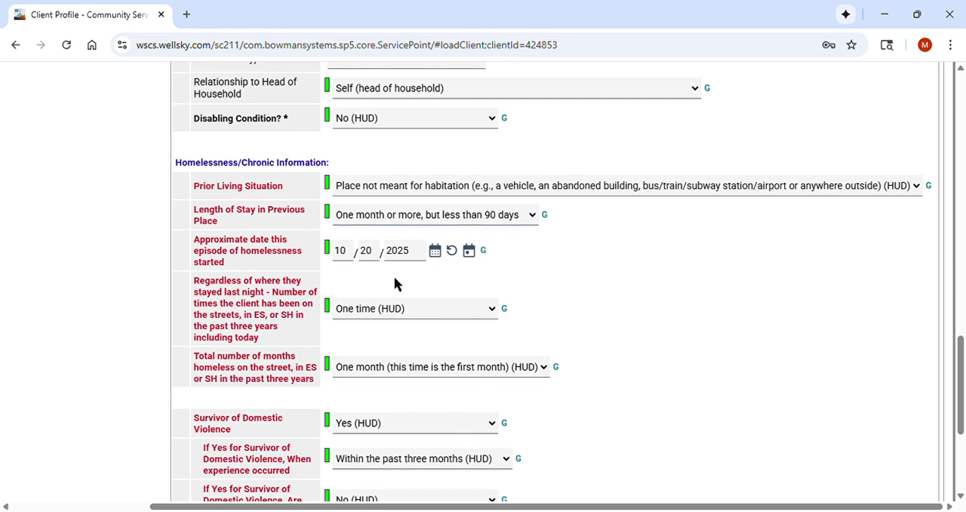
# Keep One time (HUD) for the number of times homeless and set the total months homeless in the past three years to 2.
pyautogui.scroll(-1, 367, 281)
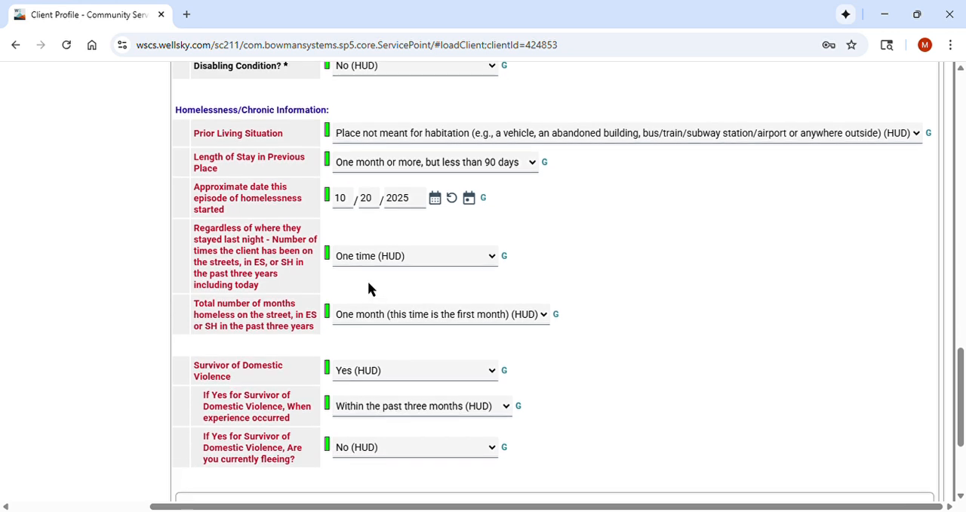
pyautogui.click(408, 257)
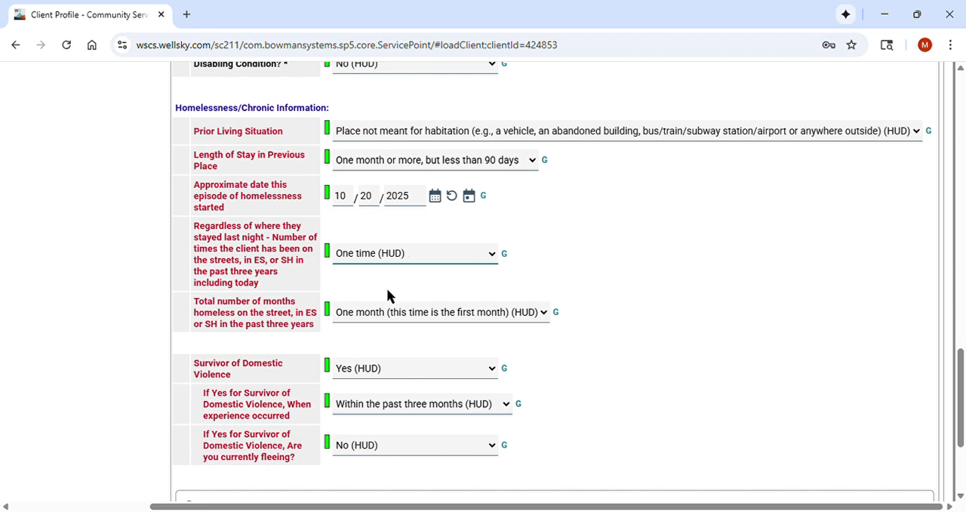
pyautogui.click(586, 263)
pyautogui.scroll(-1, 586, 264)
pyautogui.click(471, 246)
pyautogui.scroll(1, 472, 246)
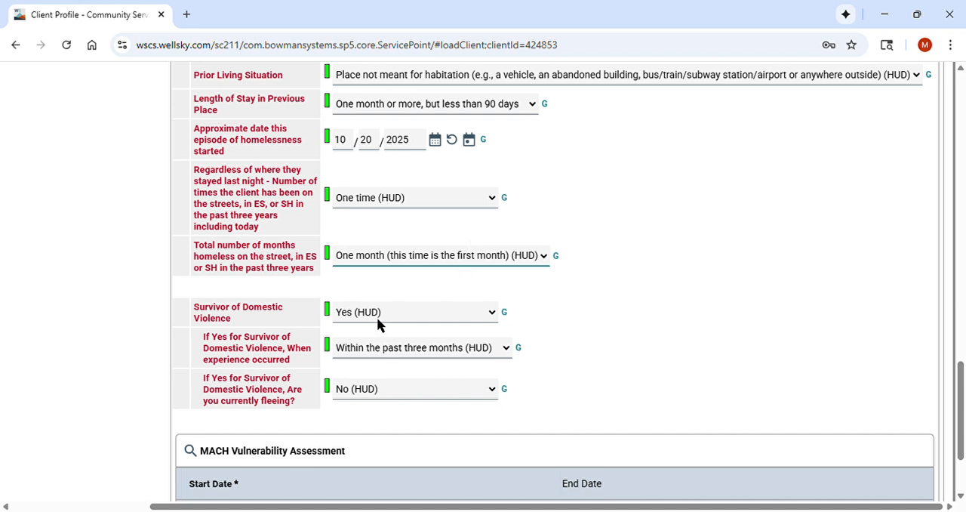
pyautogui.press('2')
pyautogui.click(563, 266)
pyautogui.scroll(-1, 606, 230)
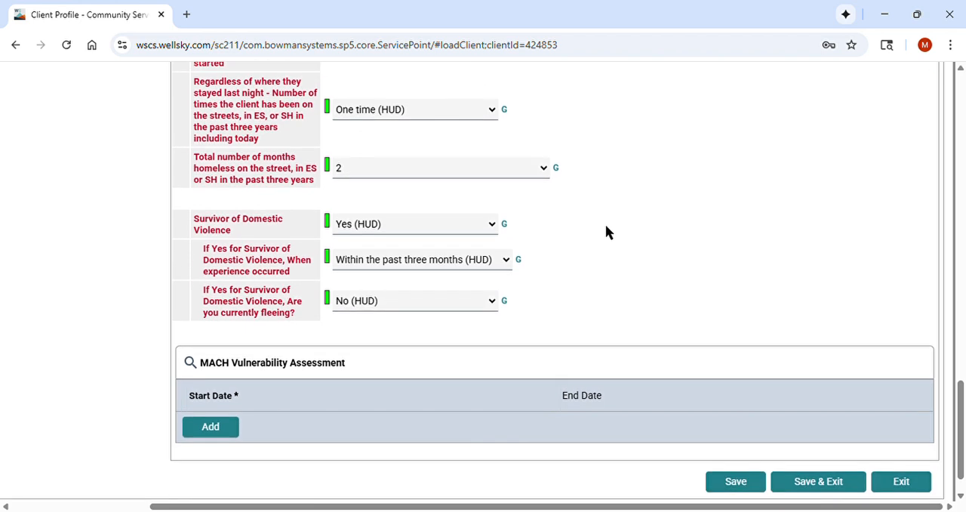
# Keep Yes (HUD) for domestic violence survivor, set the experience to Three to six months ago (HUD), and keep No (HUD) for currently fleeing.
pyautogui.click(423, 217)
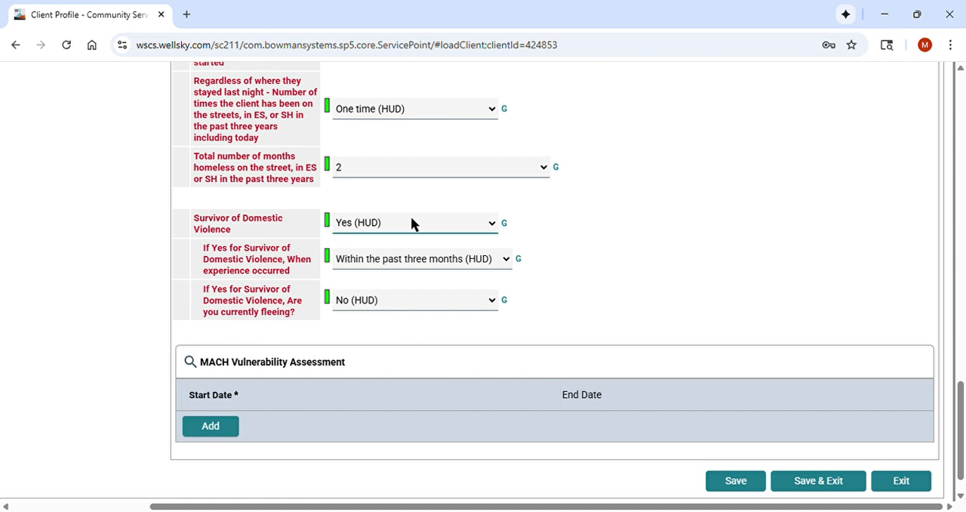
pyautogui.click(367, 285)
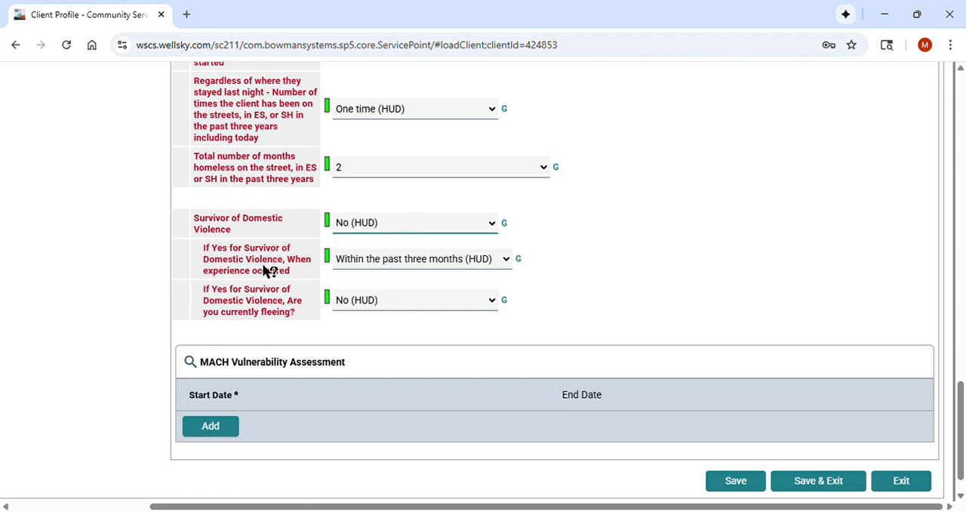
pyautogui.click(369, 217)
pyautogui.click(364, 256)
pyautogui.click(364, 256)
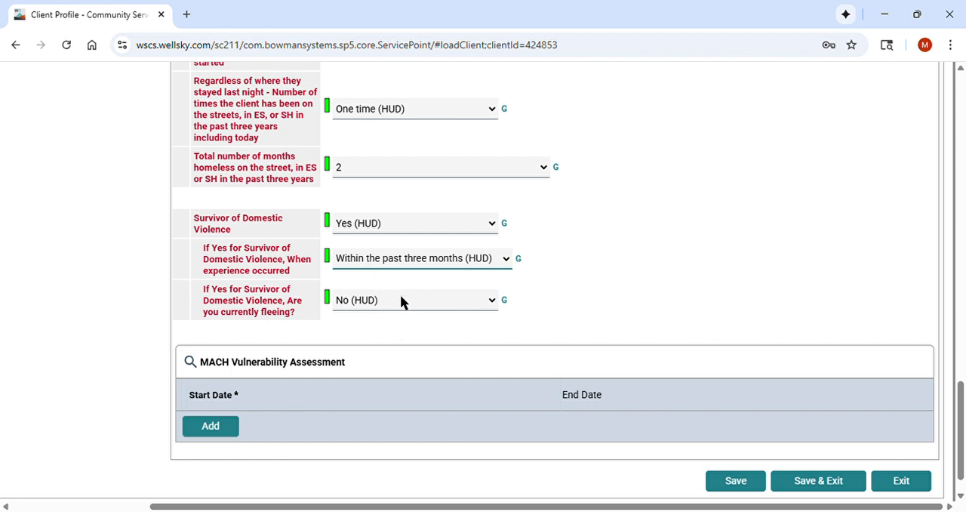
pyautogui.press('Down')
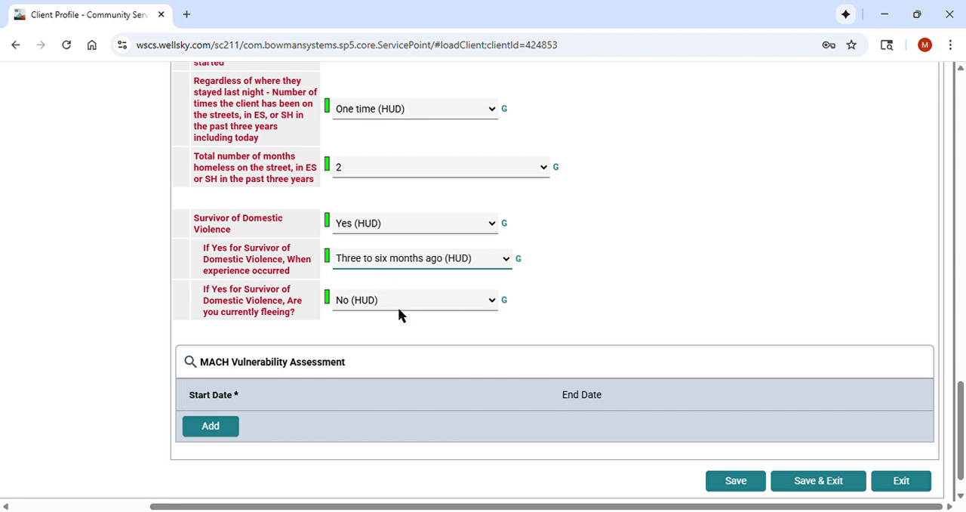
pyautogui.click(581, 270)
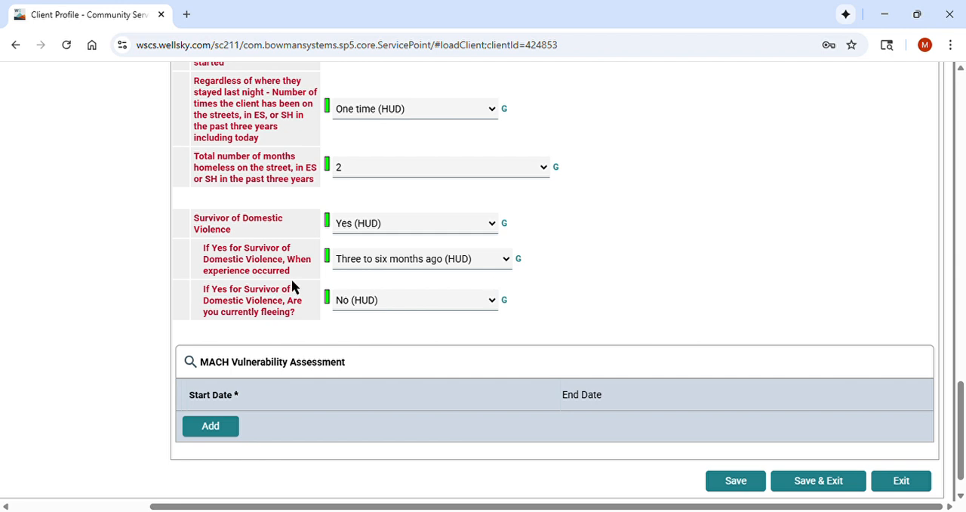
pyautogui.click(397, 301)
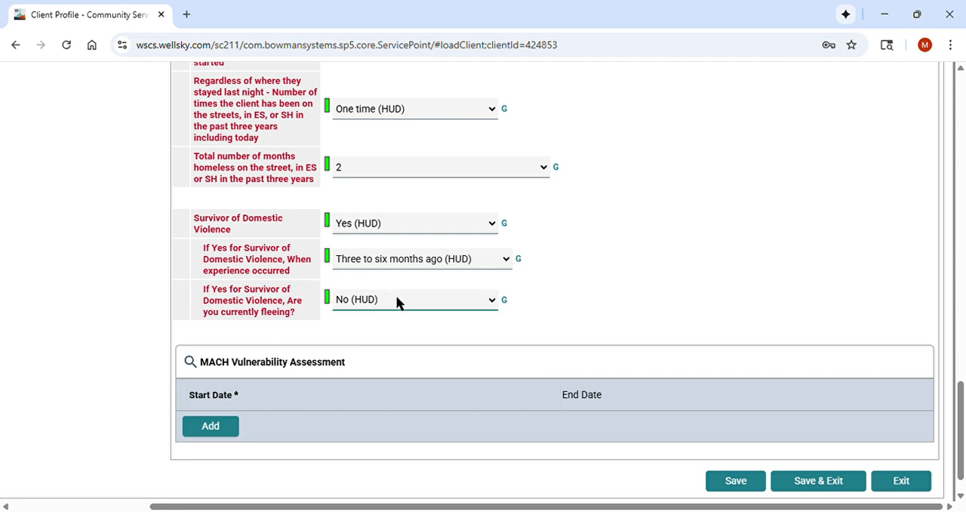
pyautogui.click(602, 301)
# Add and save a MACH Vulnerability Assessment record with assessment date 01/09/2026 and a score of 27.
pyautogui.scroll(-1, 603, 300)
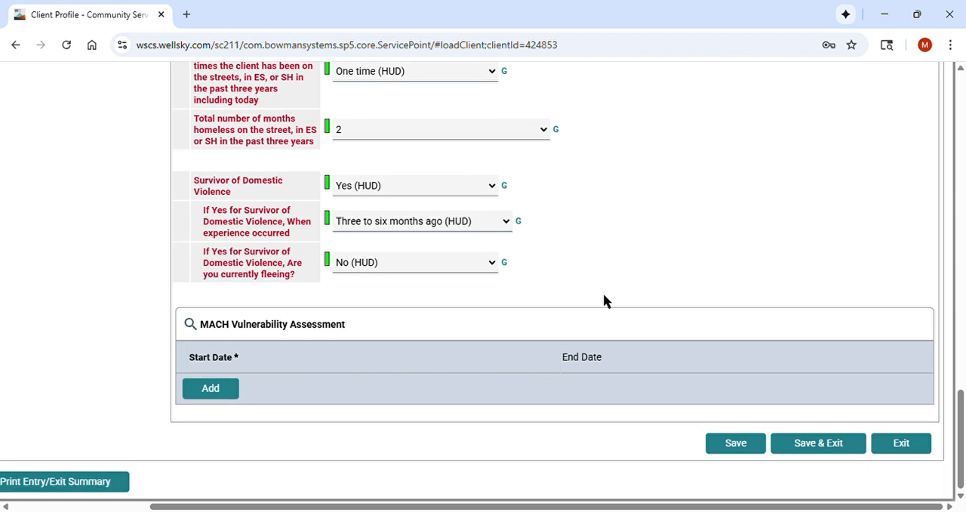
pyautogui.click(218, 390)
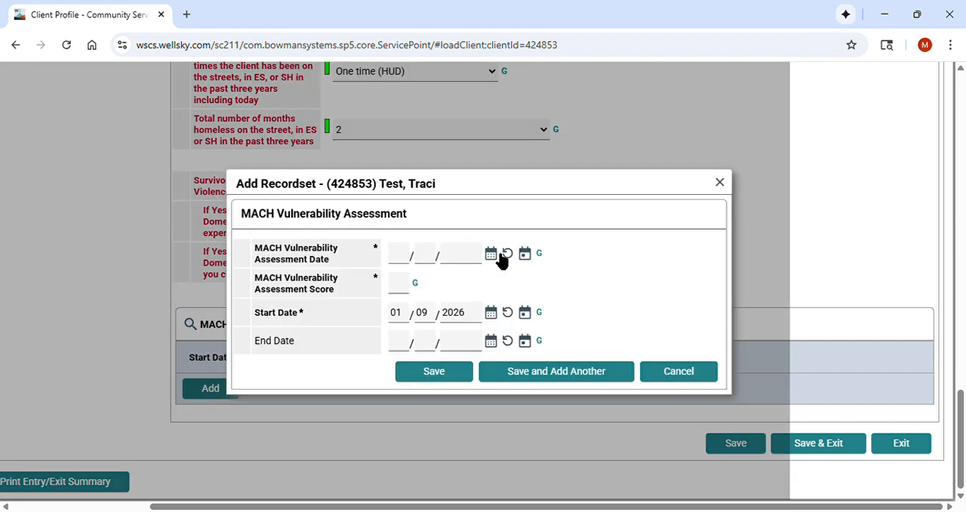
pyautogui.click(408, 261)
pyautogui.click(491, 254)
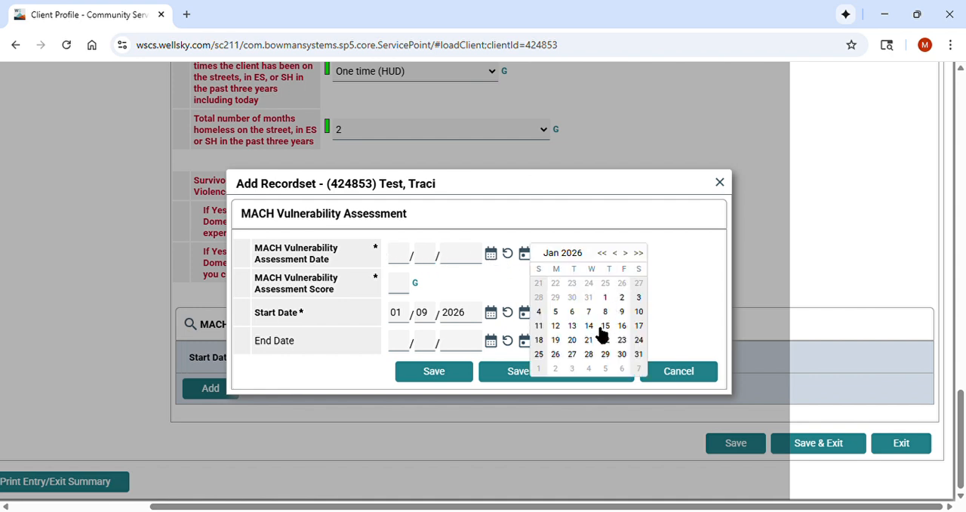
pyautogui.click(624, 313)
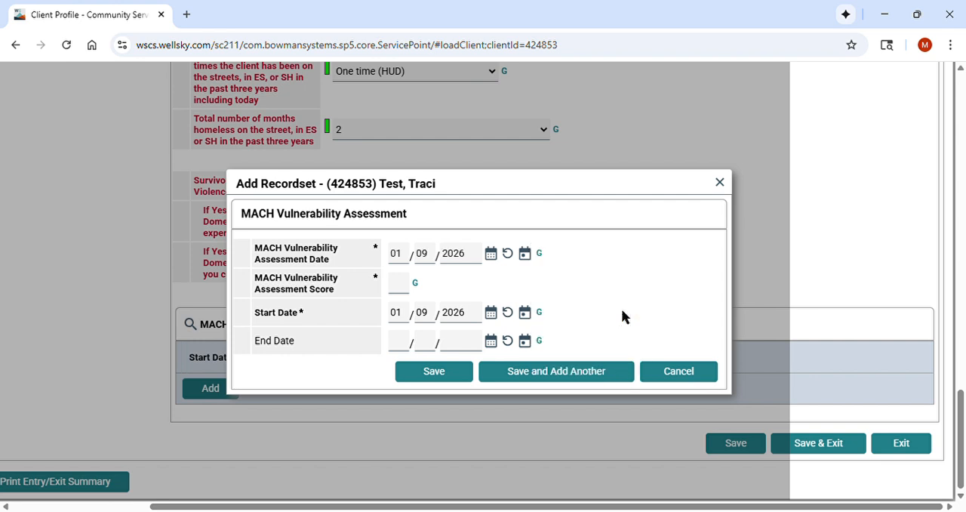
pyautogui.click(403, 292)
pyautogui.write('27')
pyautogui.click(458, 374)
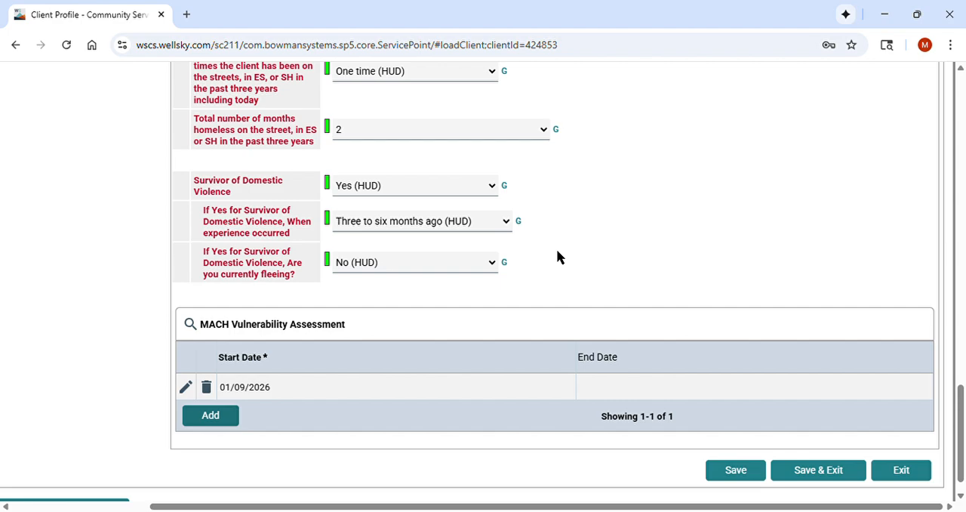
# Review the completed entry assessment answers from the county questions through the vulnerability assessment record.
pyautogui.scroll(15, 557, 256)
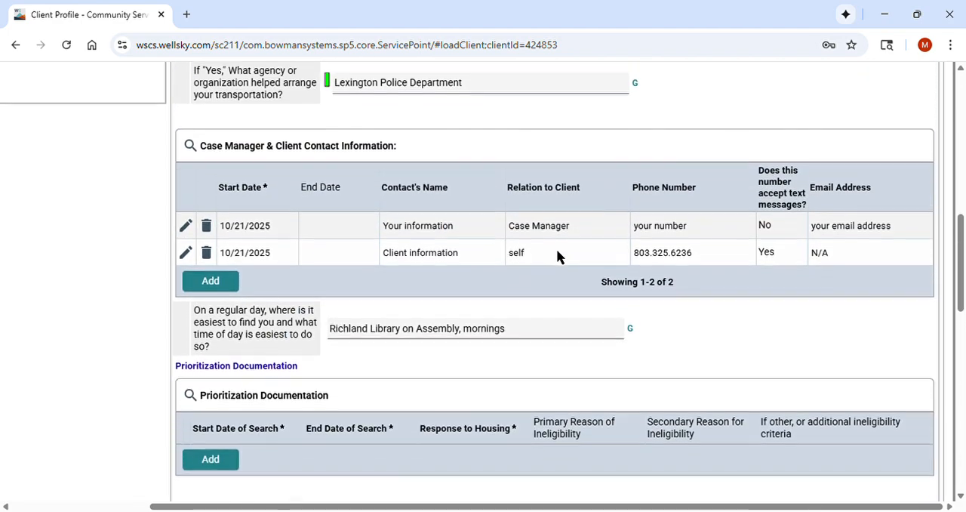
pyautogui.scroll(7, 556, 257)
pyautogui.scroll(-4, 556, 257)
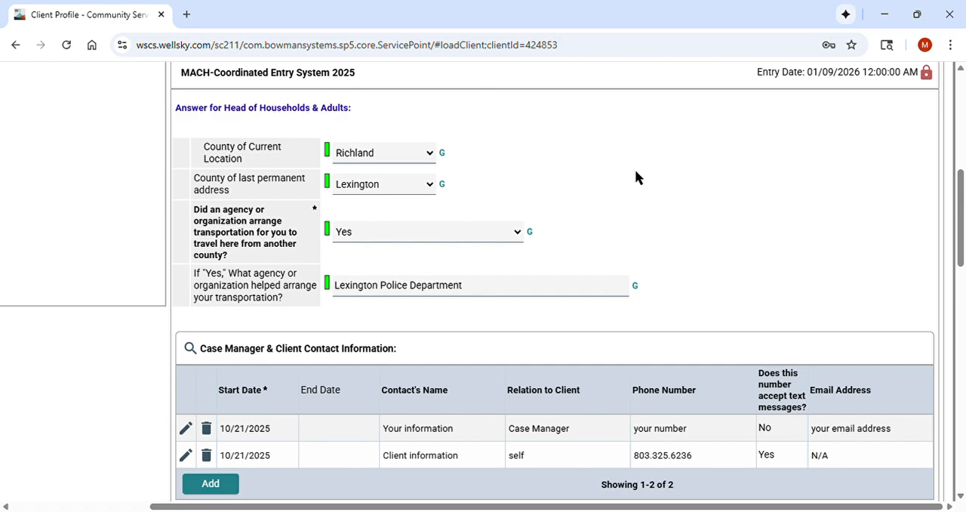
pyautogui.scroll(-15, 635, 177)
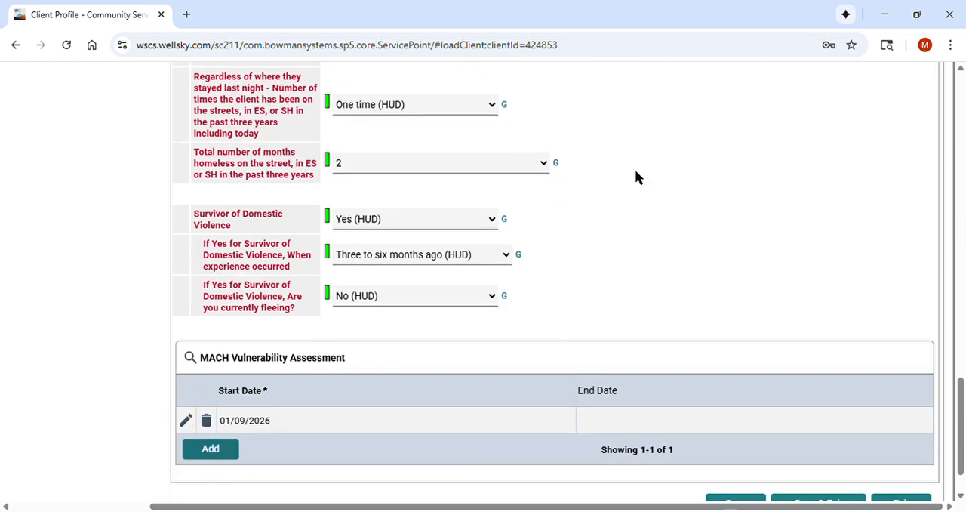
pyautogui.scroll(-1, 636, 176)
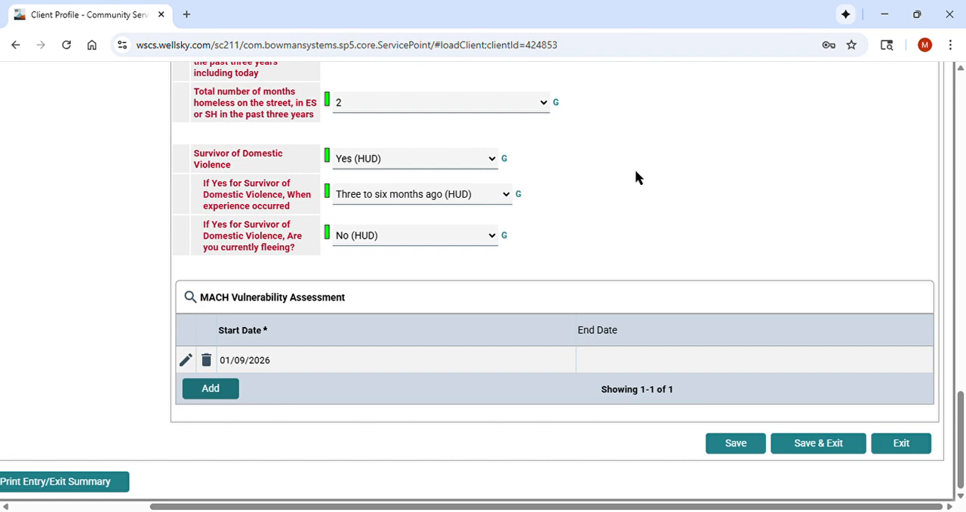
pyautogui.scroll(9, 635, 176)
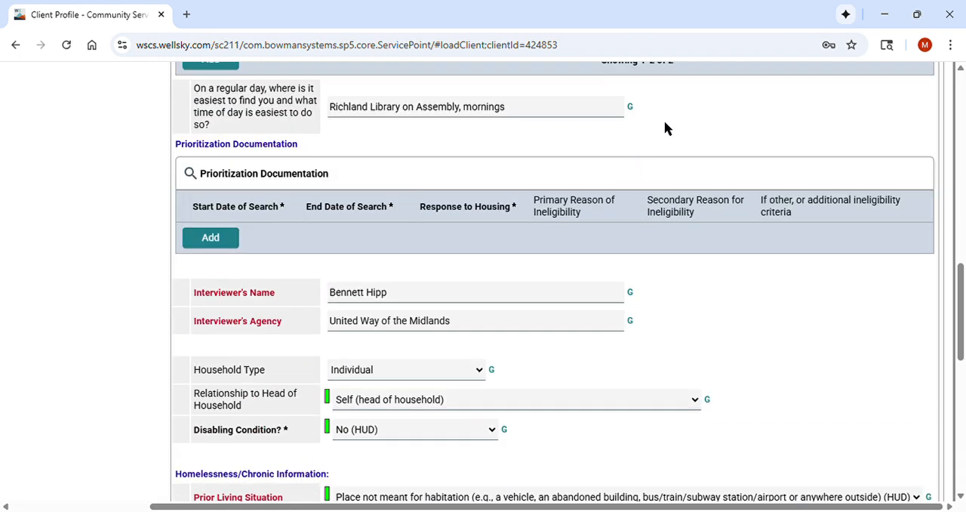
pyautogui.scroll(3, 664, 129)
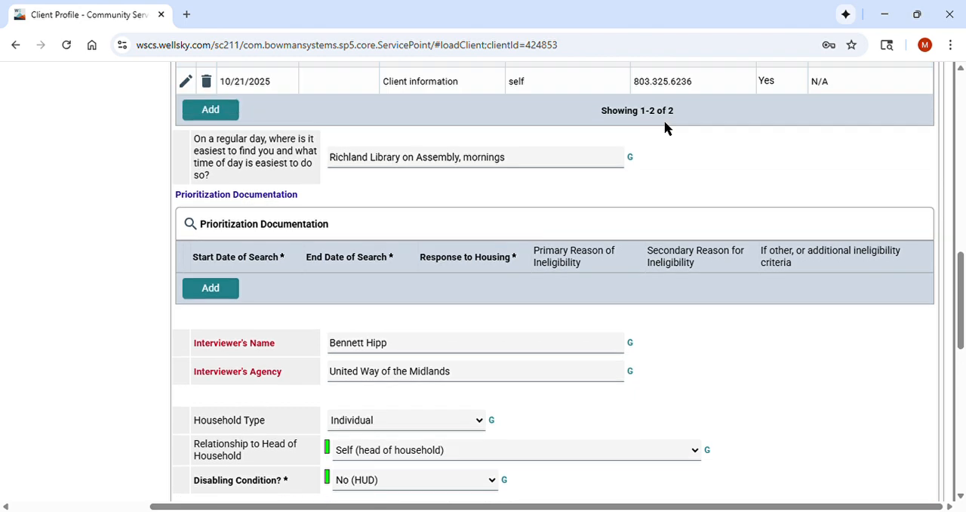
pyautogui.scroll(3, 563, 144)
pyautogui.scroll(3, 561, 138)
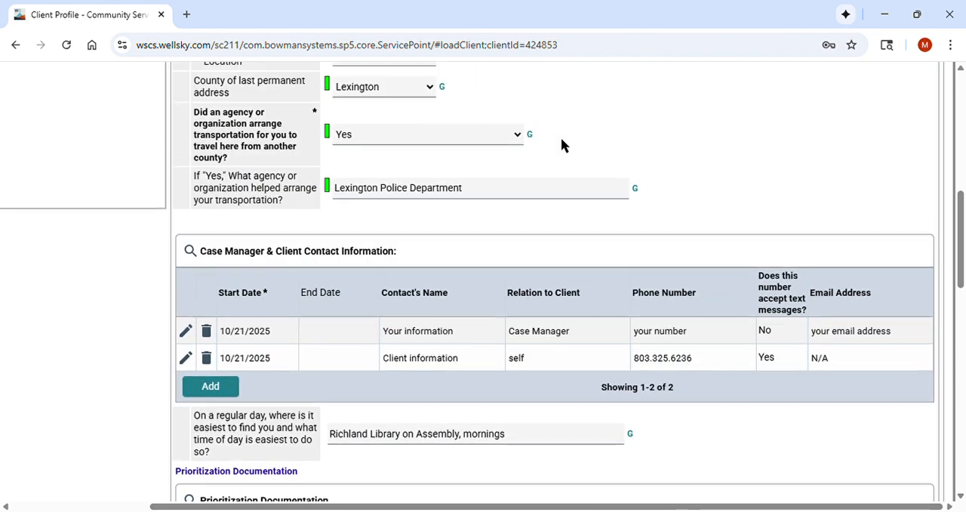
pyautogui.scroll(2, 560, 176)
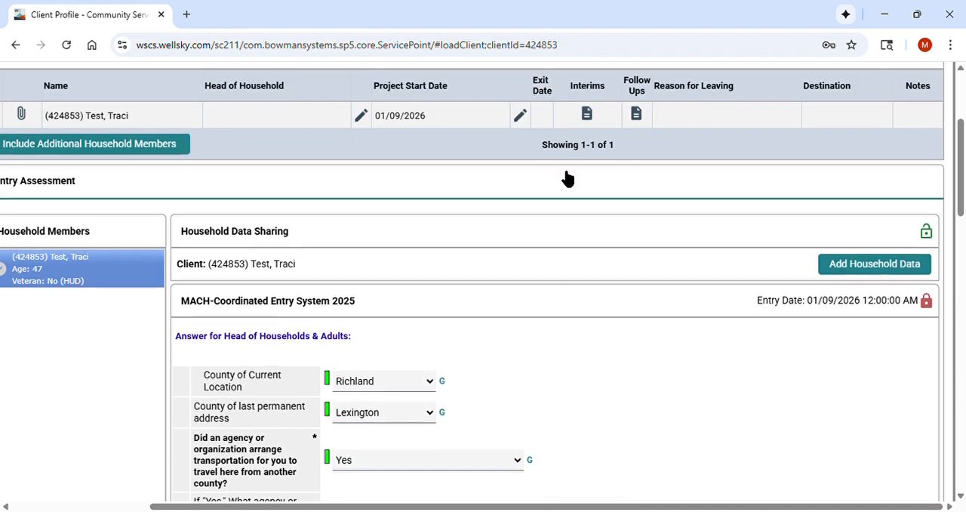